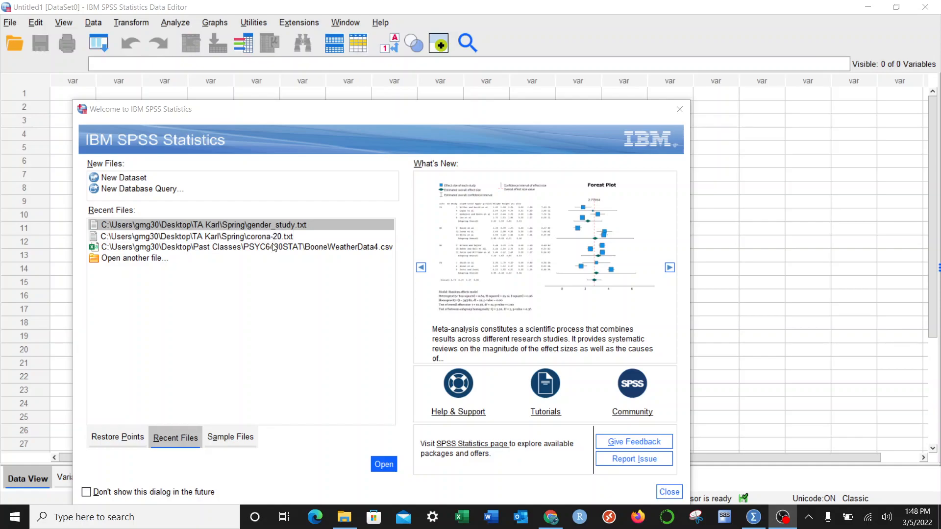
Open gender_study.txt from the Spring folder, listing all file types to find it
click(149, 258)
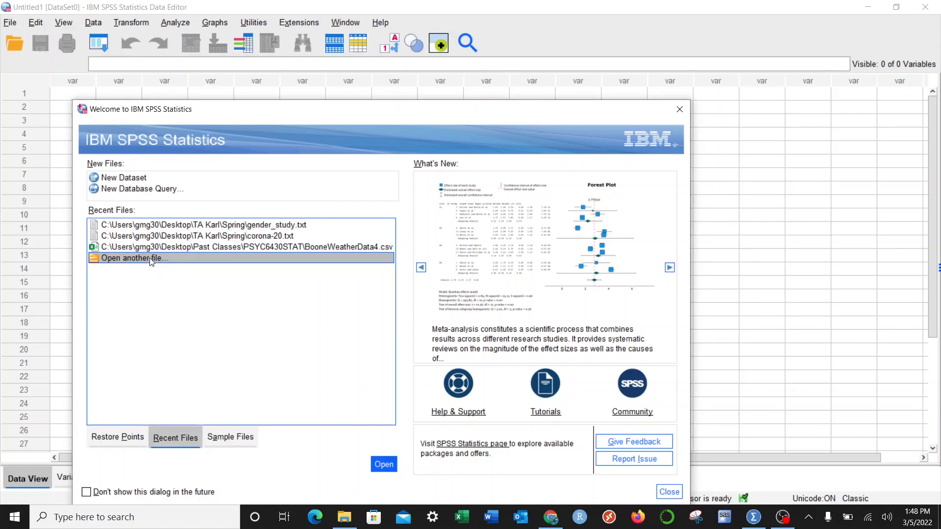
click(382, 465)
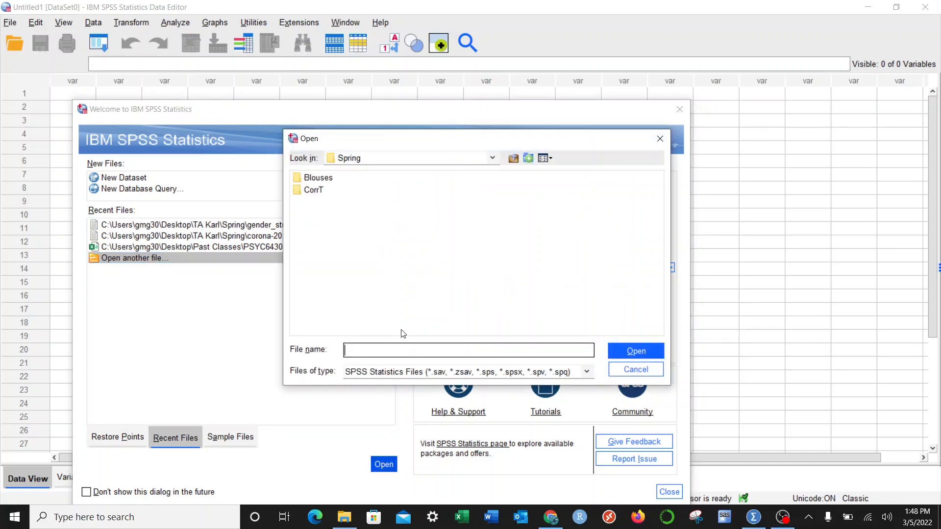
click(401, 377)
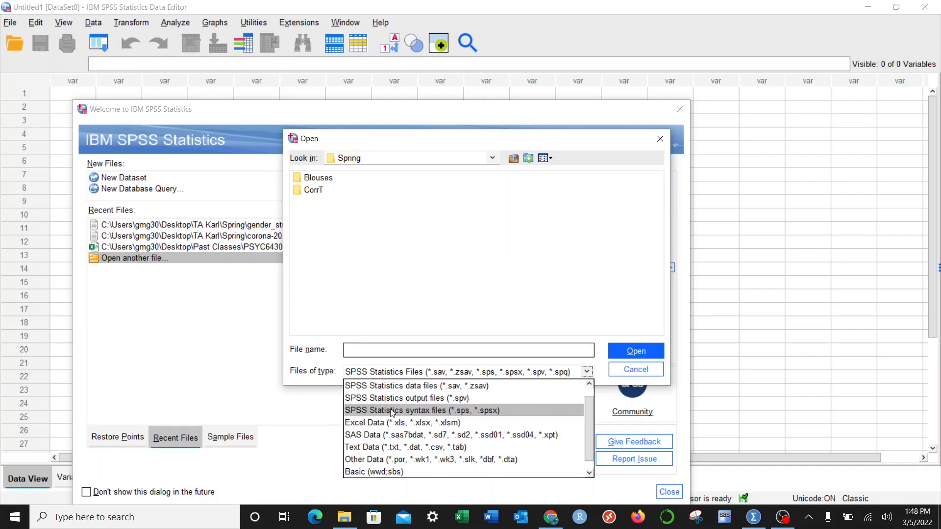
scroll(412, 401, down, 1)
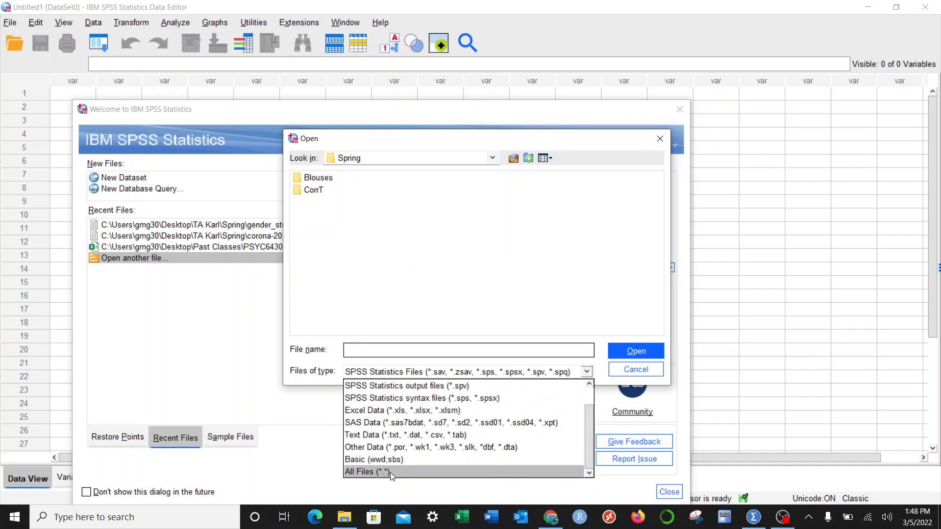
click(388, 472)
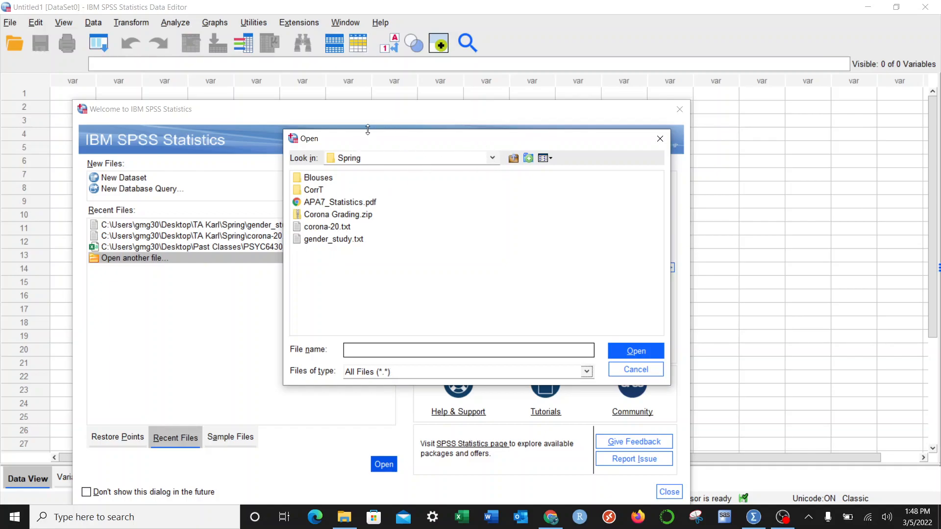
click(332, 240)
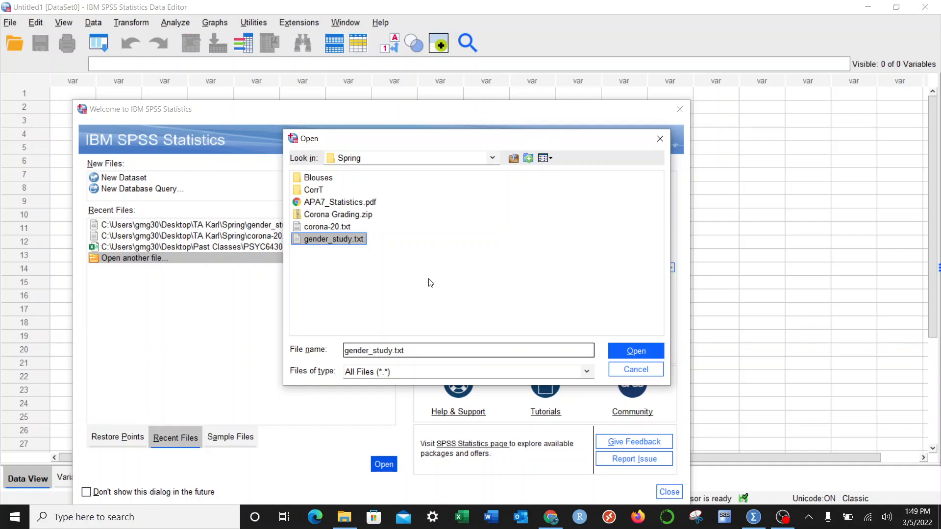
click(637, 351)
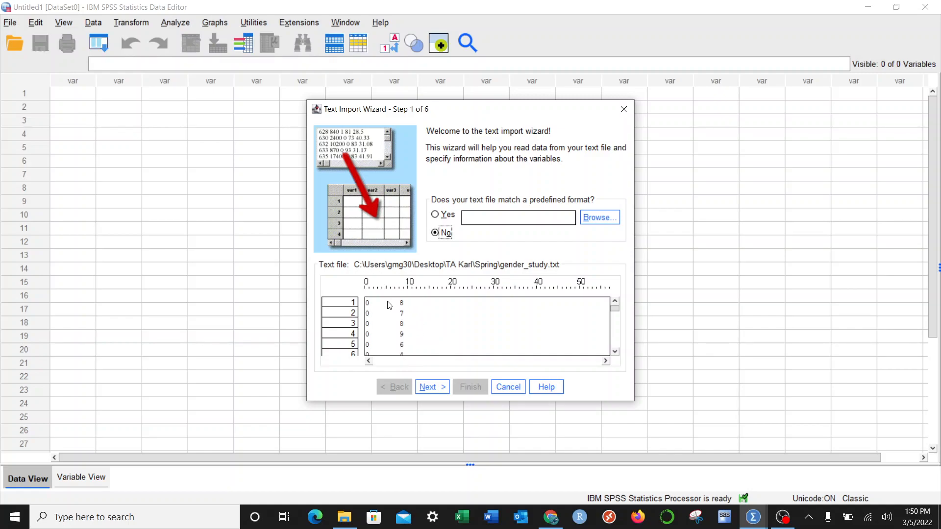
Accept the text import defaults: no predefined format, delimited, no variable names, period decimals, one case per line, and all cases
click(435, 391)
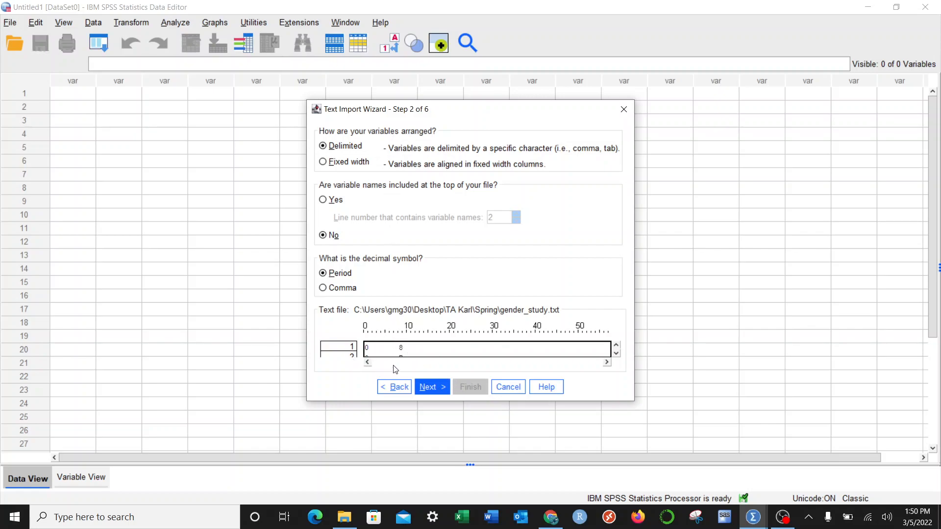
click(433, 391)
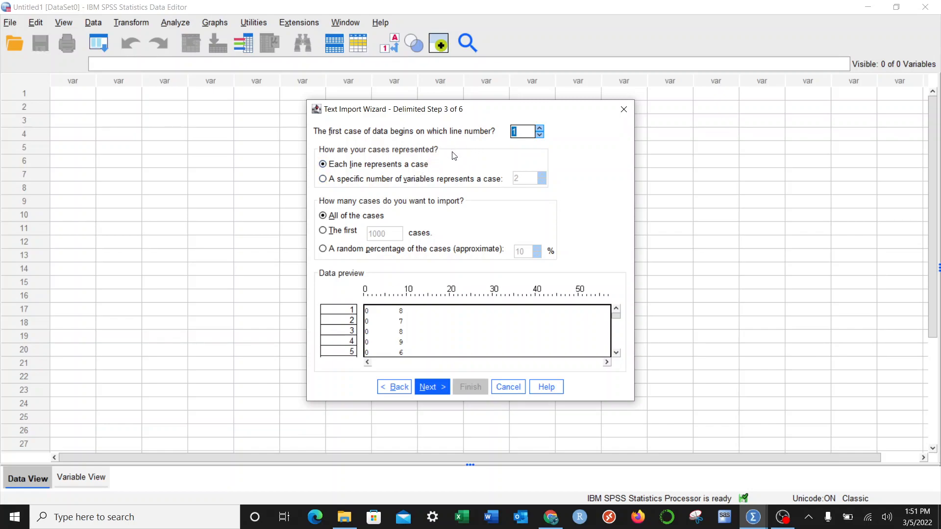
click(434, 391)
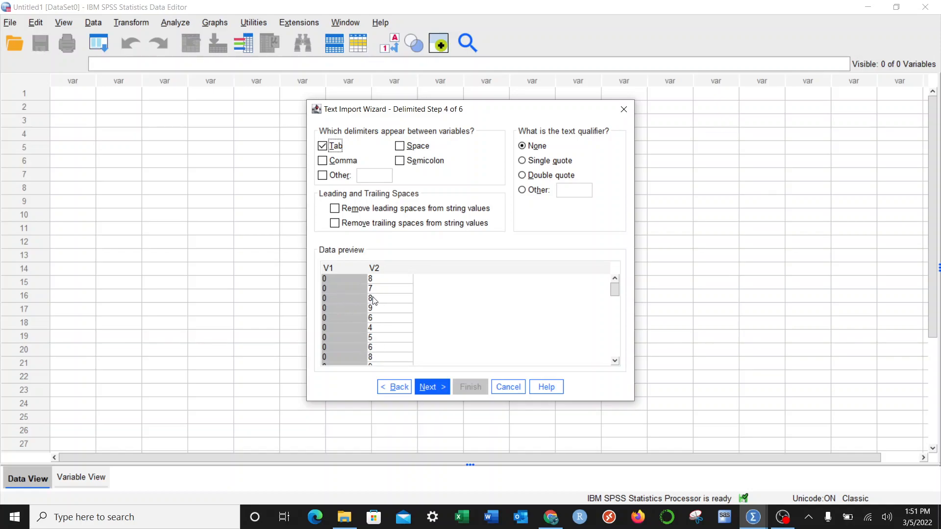
Try comma, semicolon and space as delimiters in the data preview, restoring Tab as the only delimiter
click(331, 147)
click(325, 160)
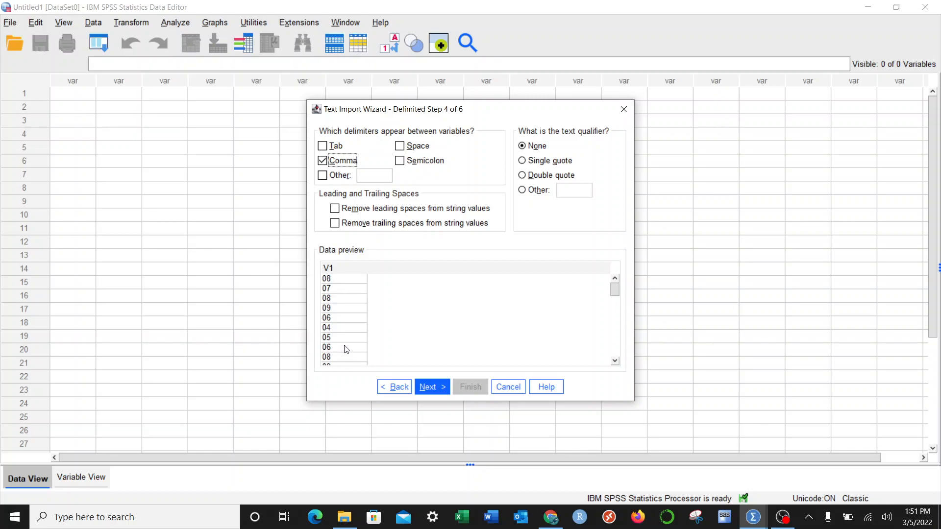
click(332, 165)
click(411, 163)
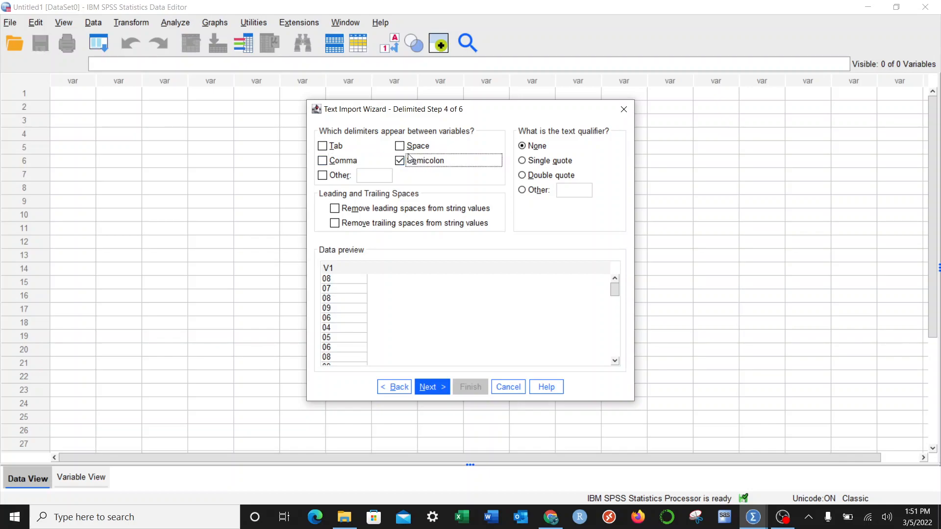
click(399, 161)
click(399, 146)
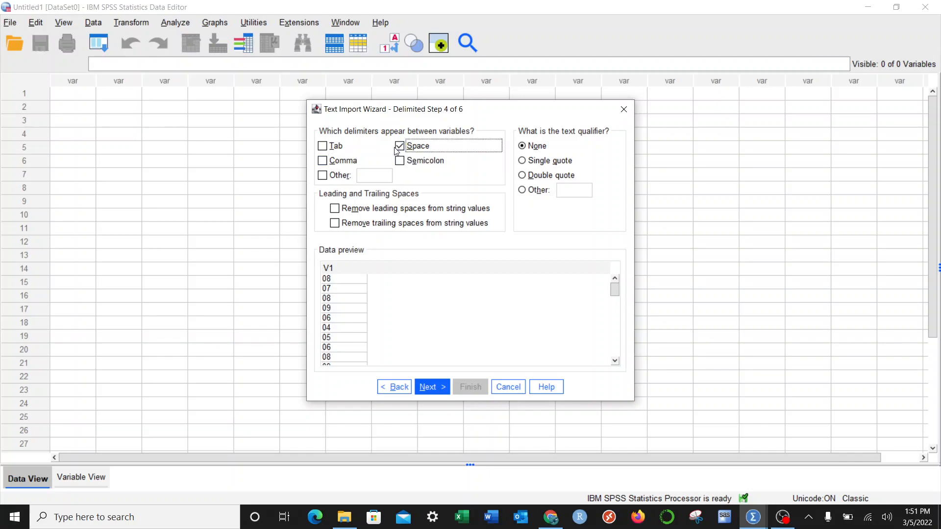
click(400, 146)
click(324, 148)
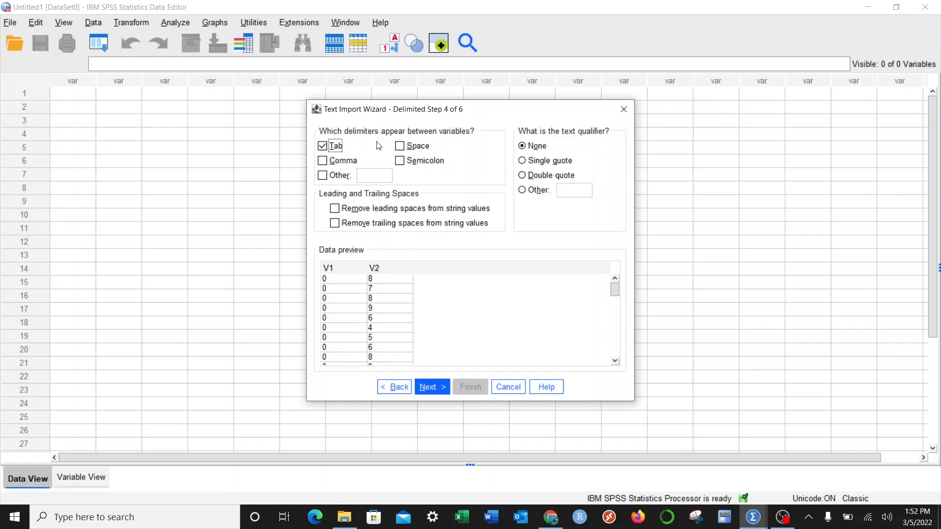
click(421, 145)
click(323, 146)
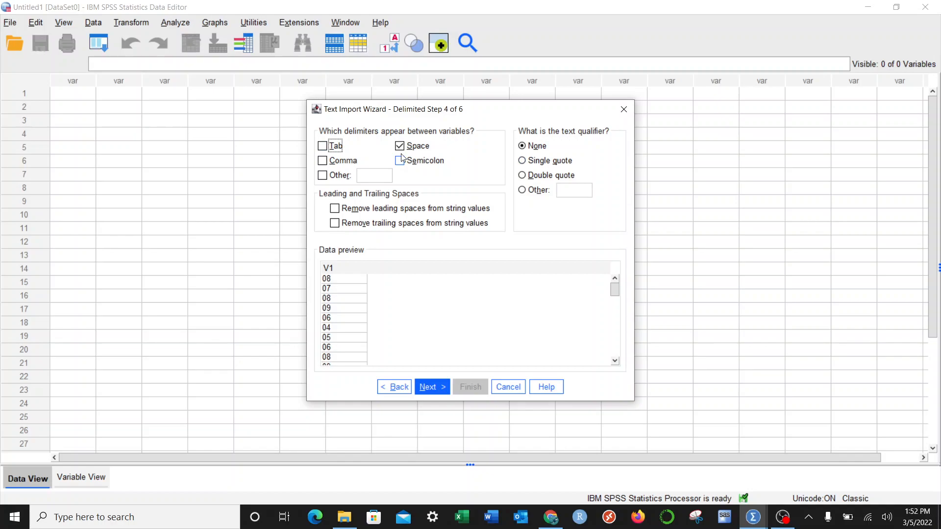
click(323, 145)
click(399, 146)
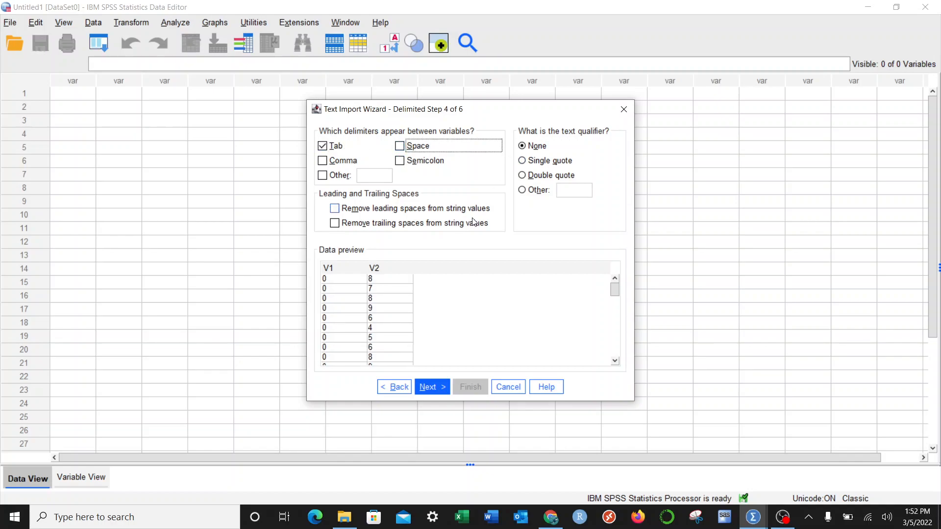
Proceed with the Tab delimiter and name the first variable Gender and the second variable StudyHrs
click(440, 387)
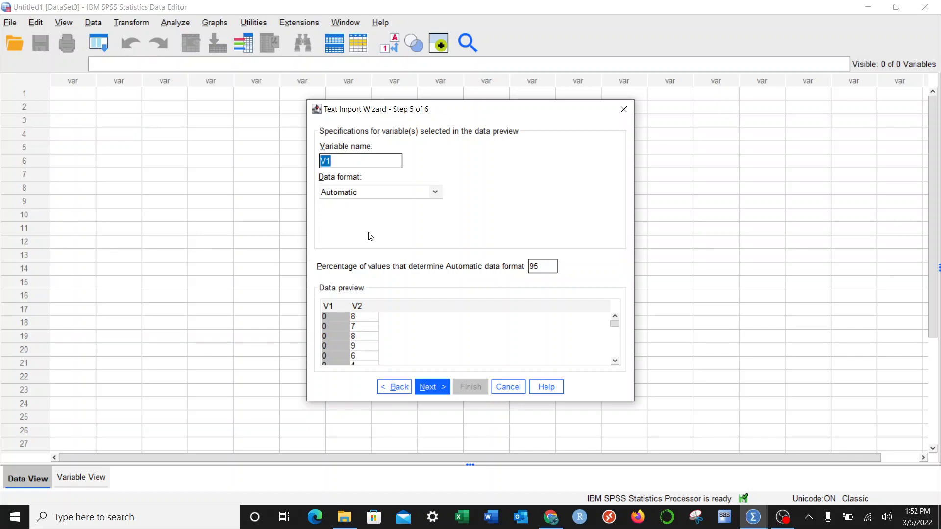
text(Gender)
click(359, 306)
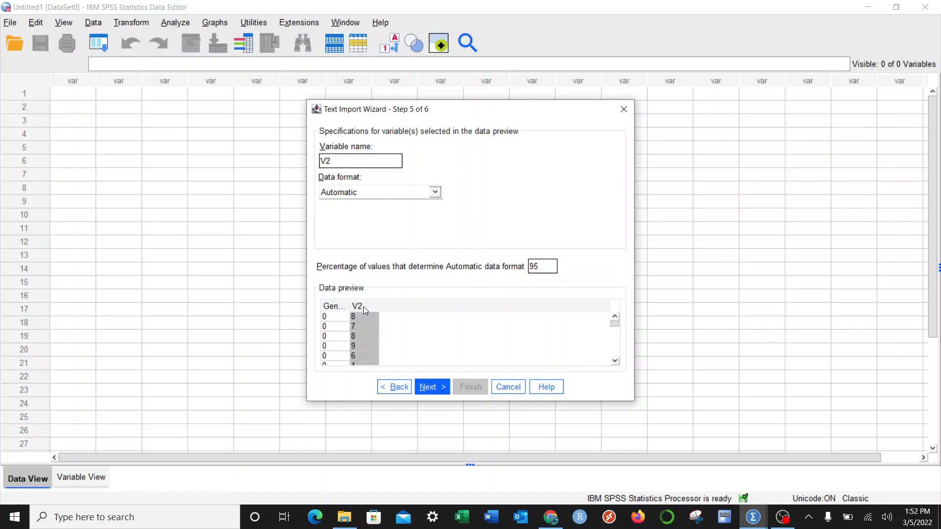
drag(322, 161, 346, 174)
text(StudyHrs)
click(431, 387)
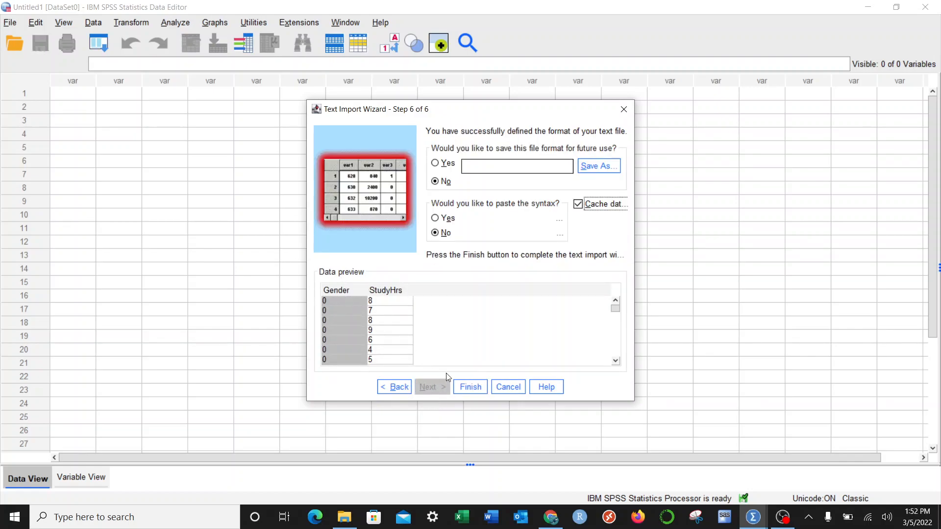
Finish the text import and review the new dataset's values and variable definitions in the Data Editor
click(479, 390)
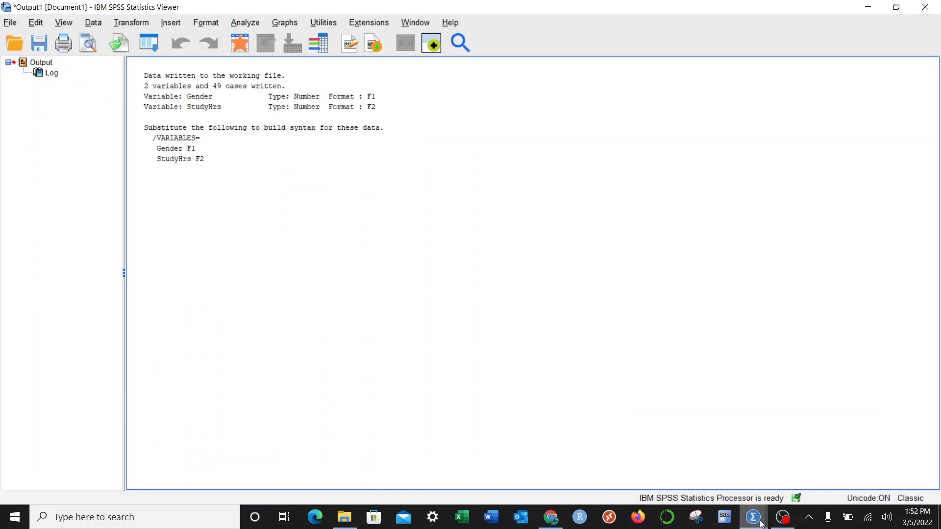
mouse_move(760, 524)
click(721, 489)
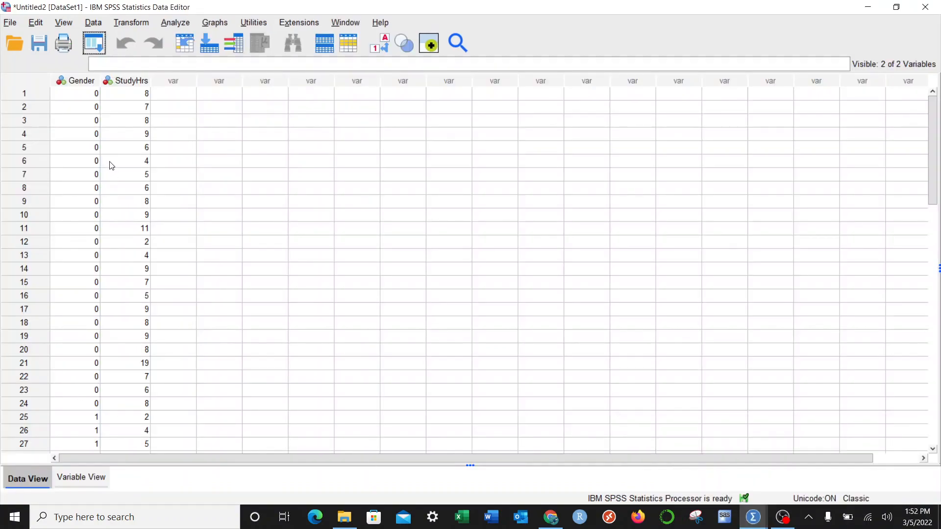
click(81, 479)
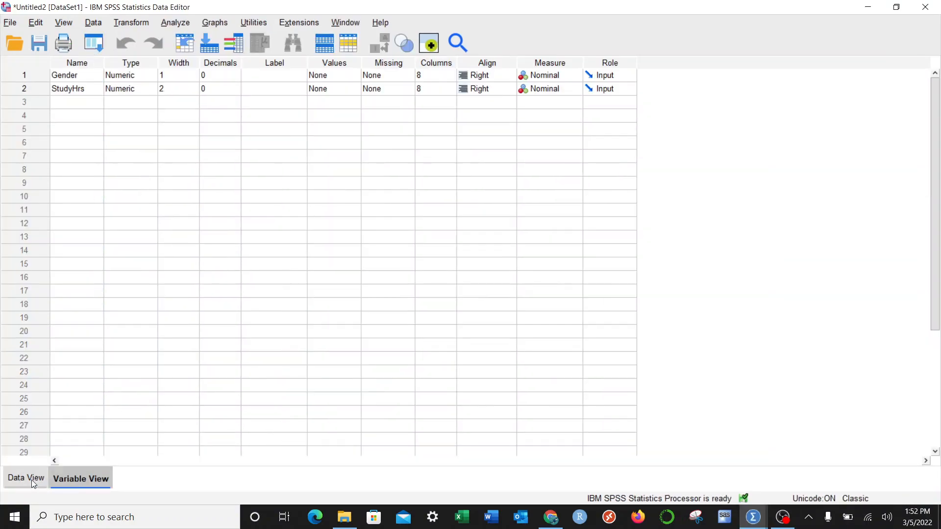
click(31, 481)
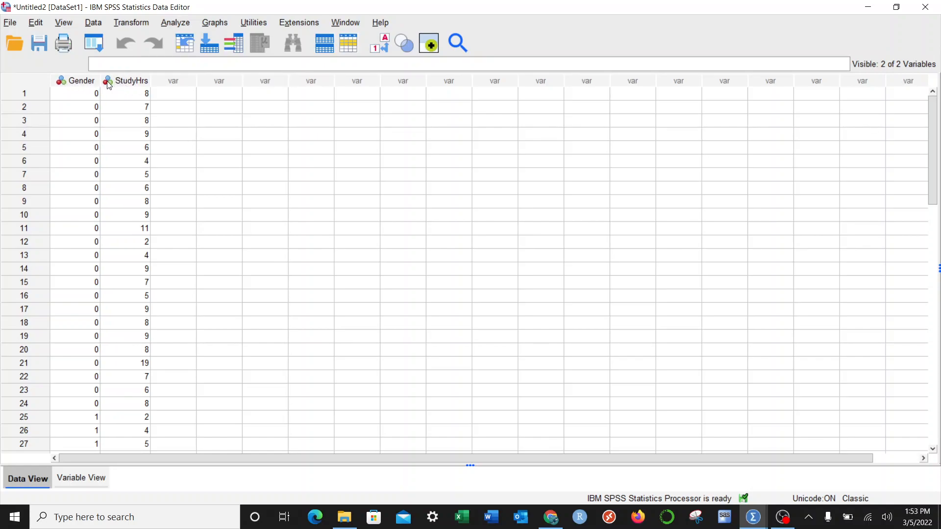
mouse_move(109, 85)
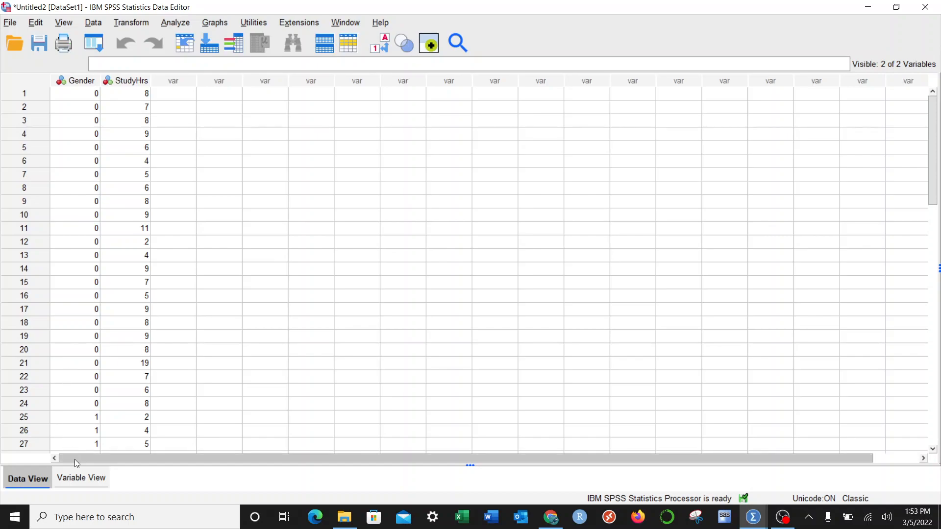
Set the measurement level of StudyHrs to Scale and check the variable in the data grid
click(81, 478)
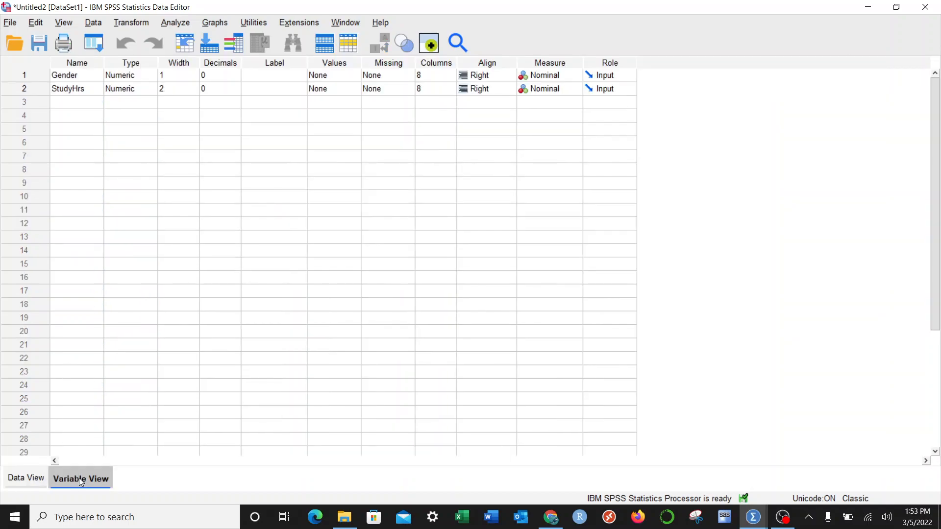
click(550, 91)
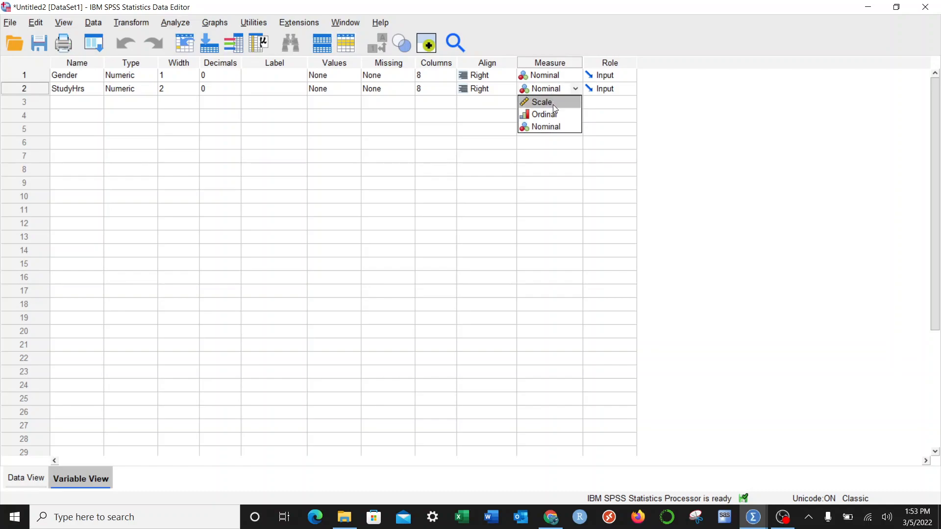
click(553, 103)
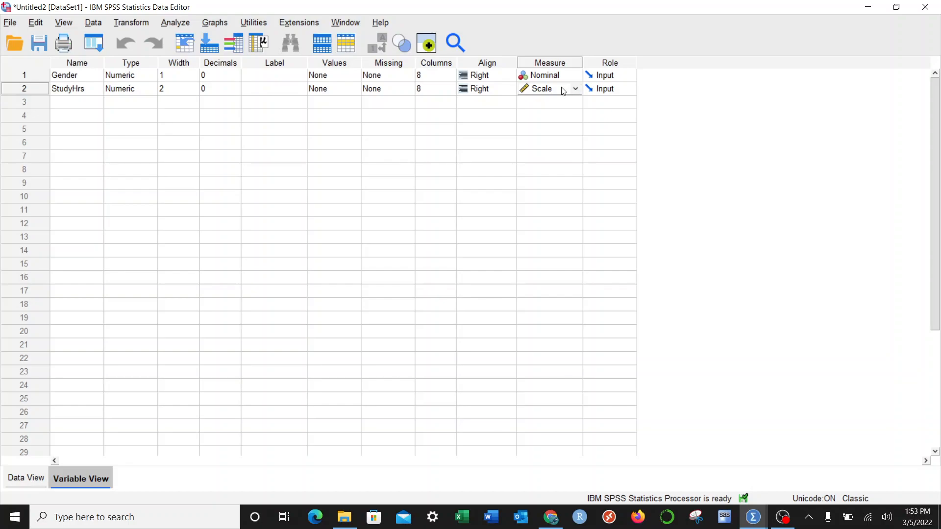
click(574, 89)
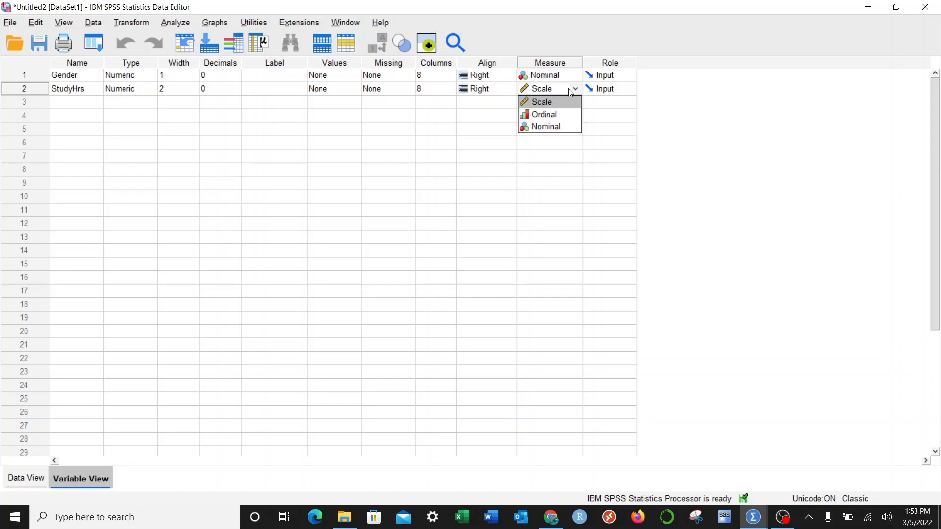
click(541, 101)
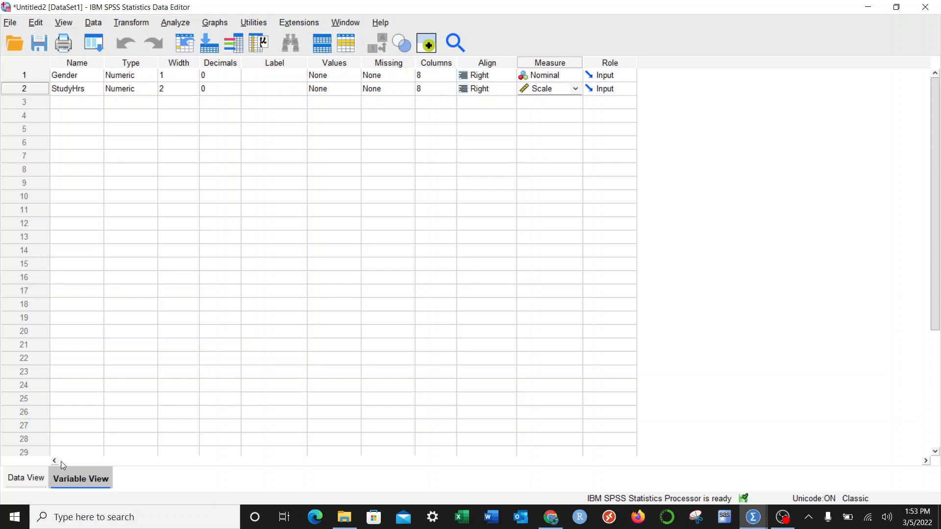
click(29, 479)
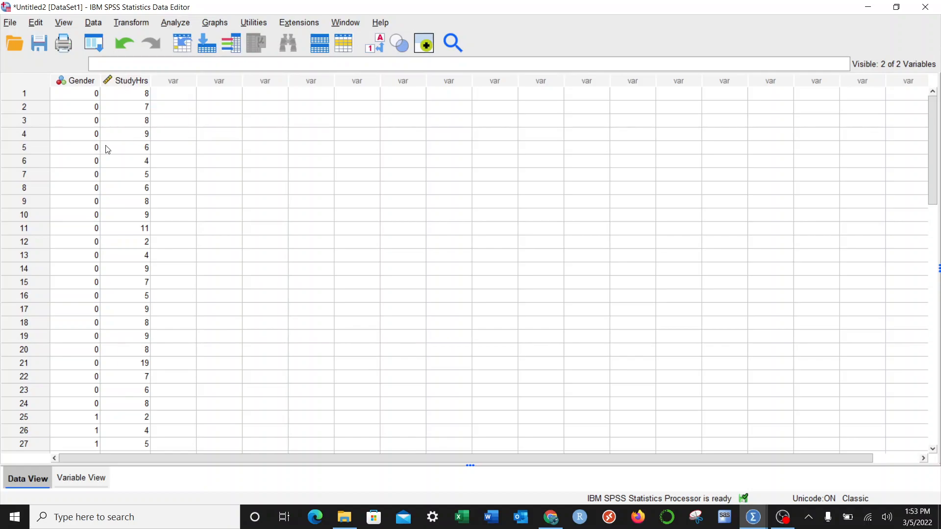
click(82, 472)
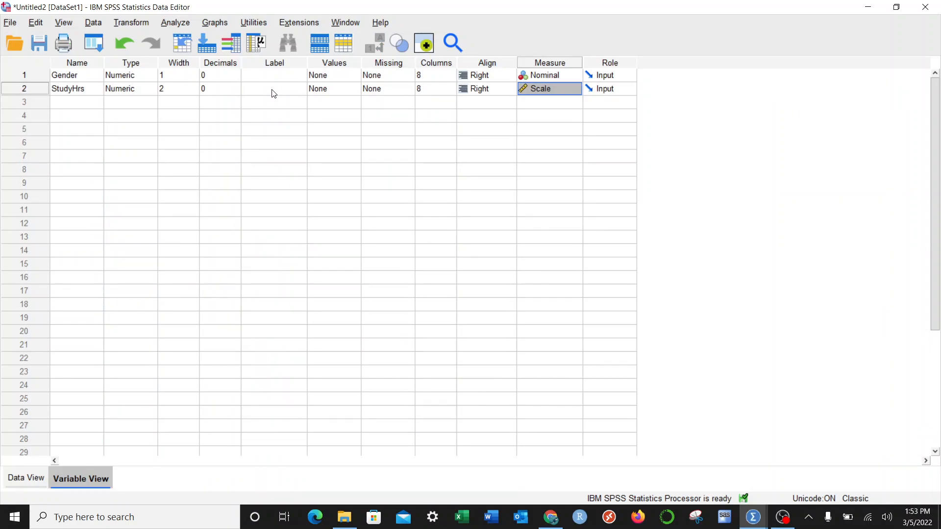
double_click(350, 93)
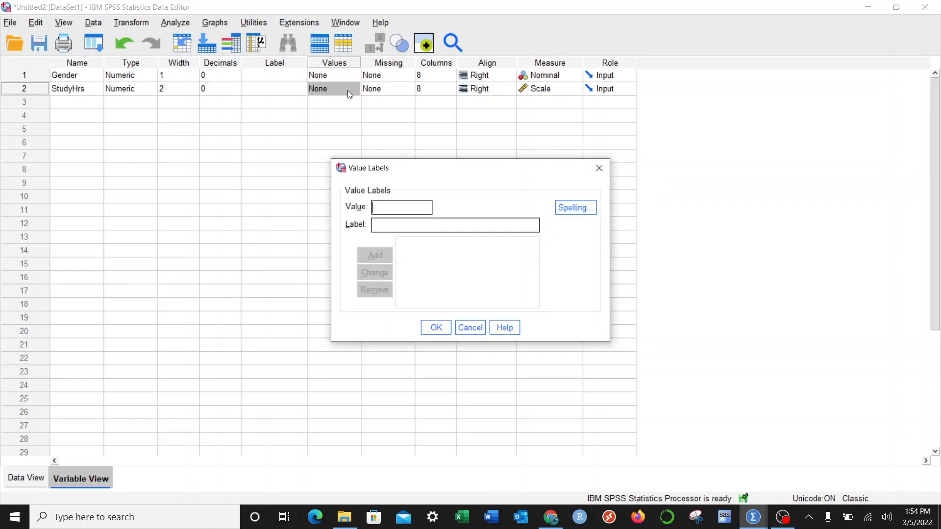
click(470, 328)
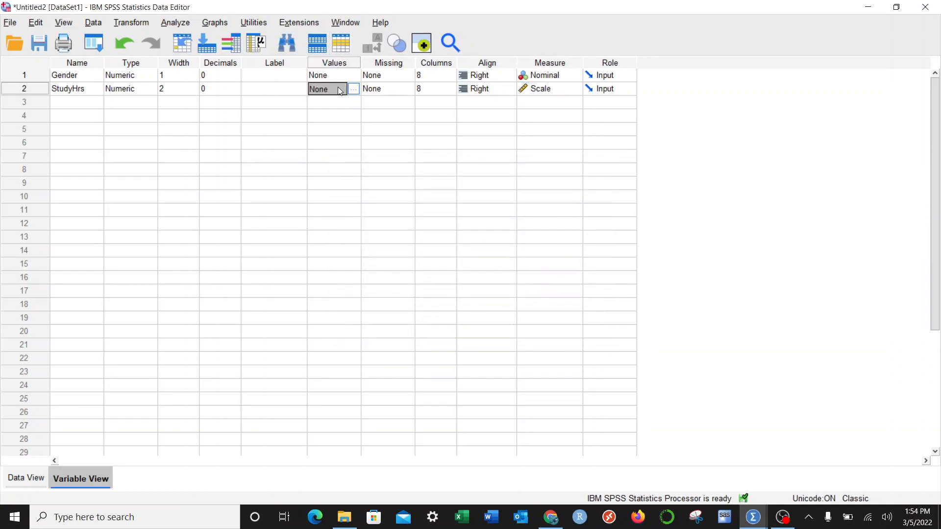
click(353, 87)
Define the value labels 0 = Men and 1 = Women for the Gender variable
click(341, 77)
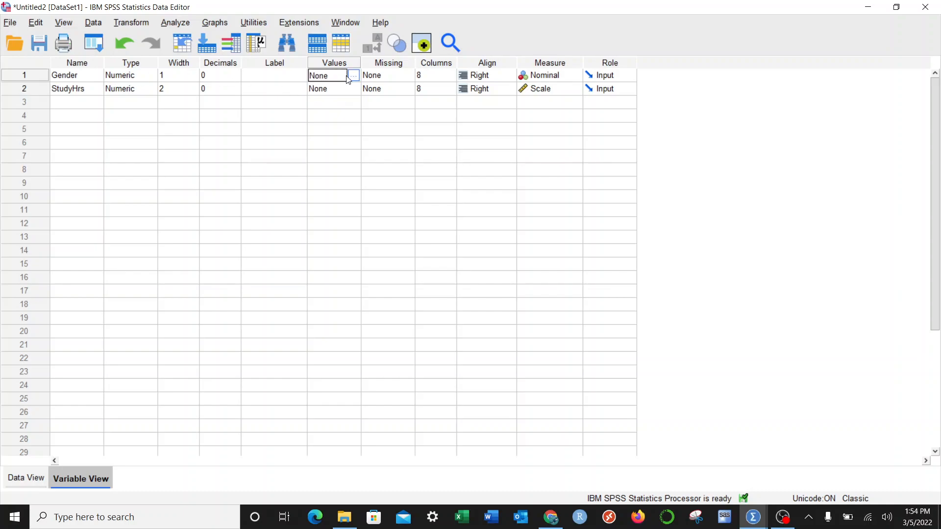
click(354, 76)
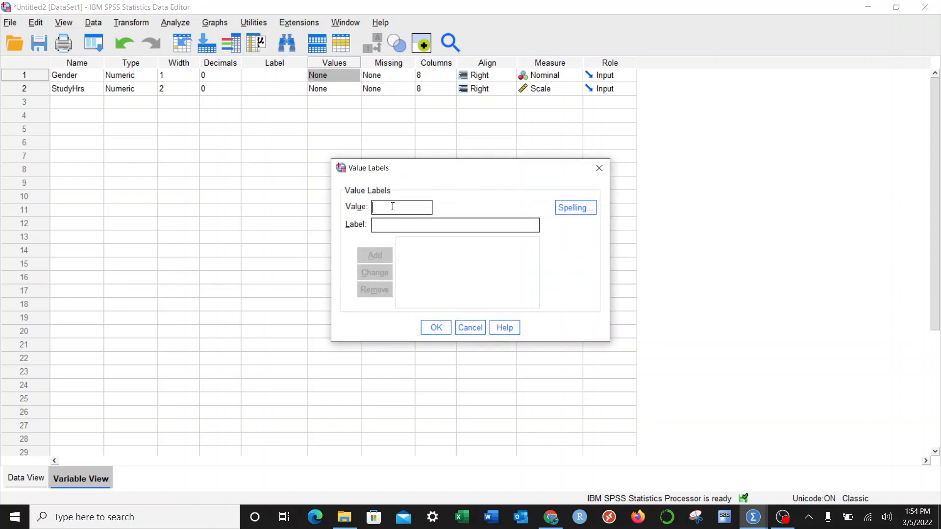
text(0)
text(Men)
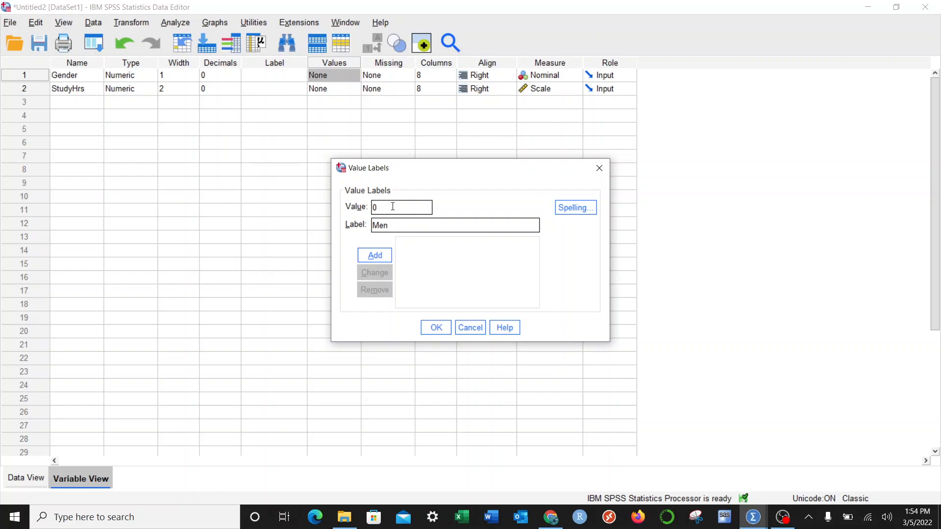
click(374, 251)
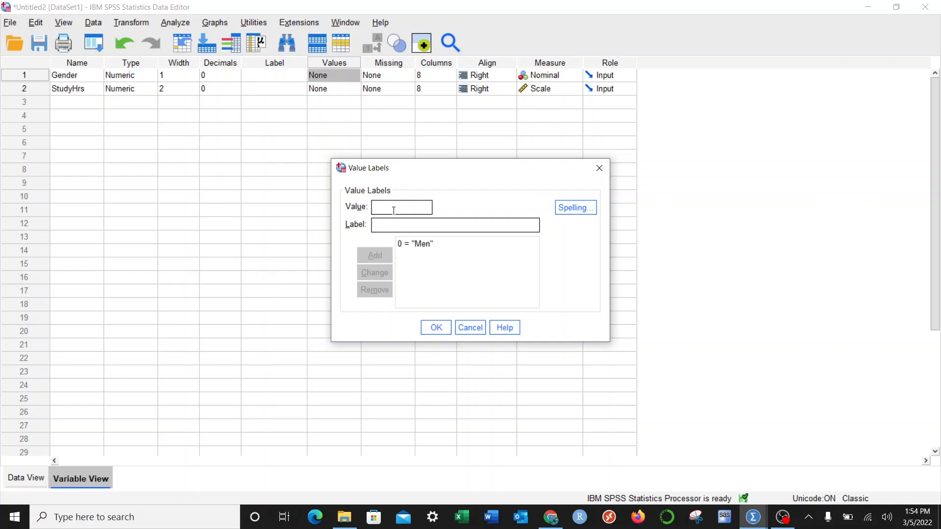
text(1)
key(Tab)
text(Women)
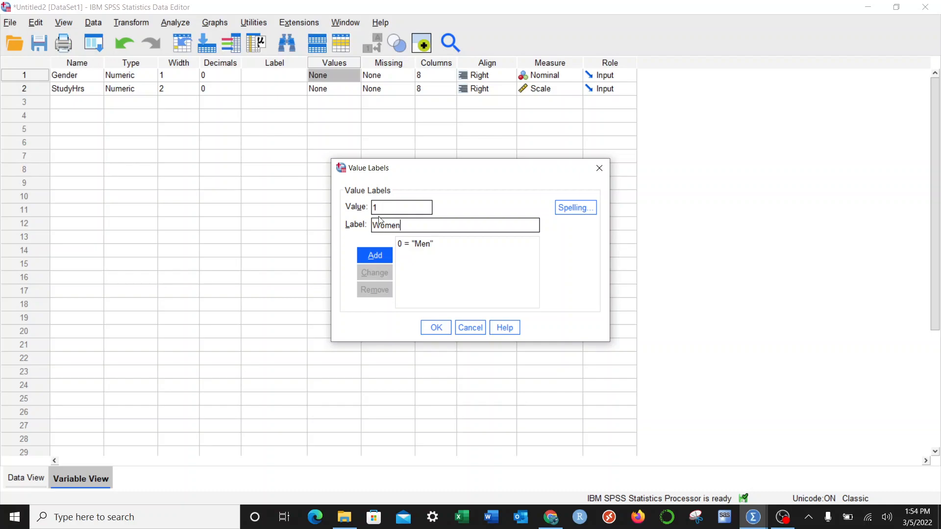
click(378, 257)
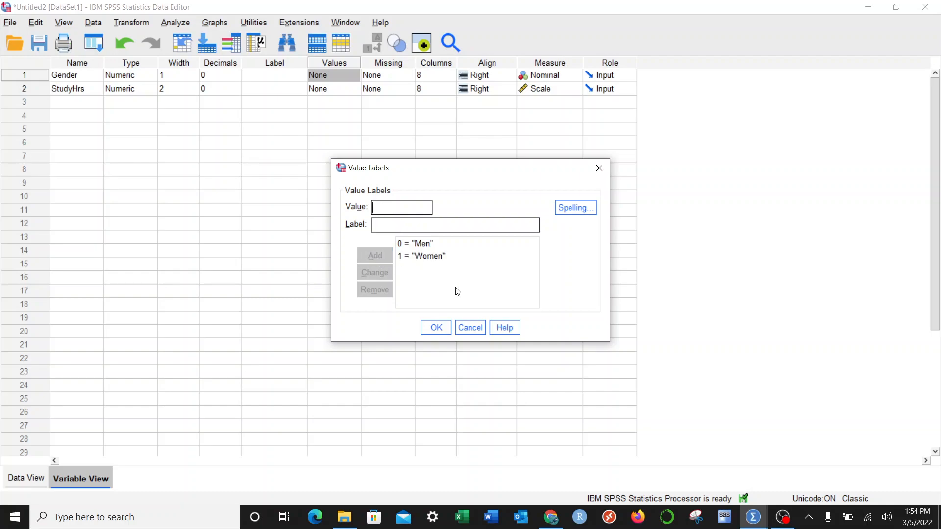
click(436, 329)
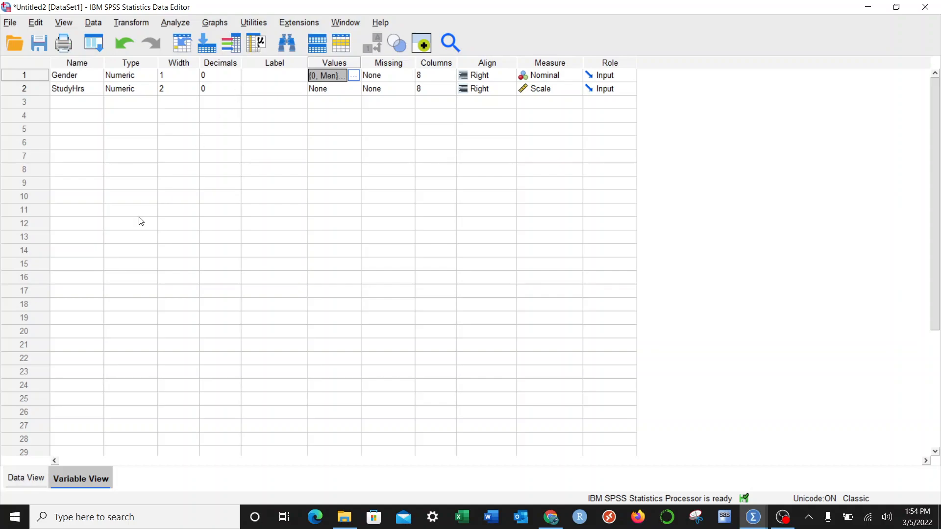
Set up an Independent-Samples T Test with StudyHrs as the test variable and Gender as the grouping variable
click(13, 482)
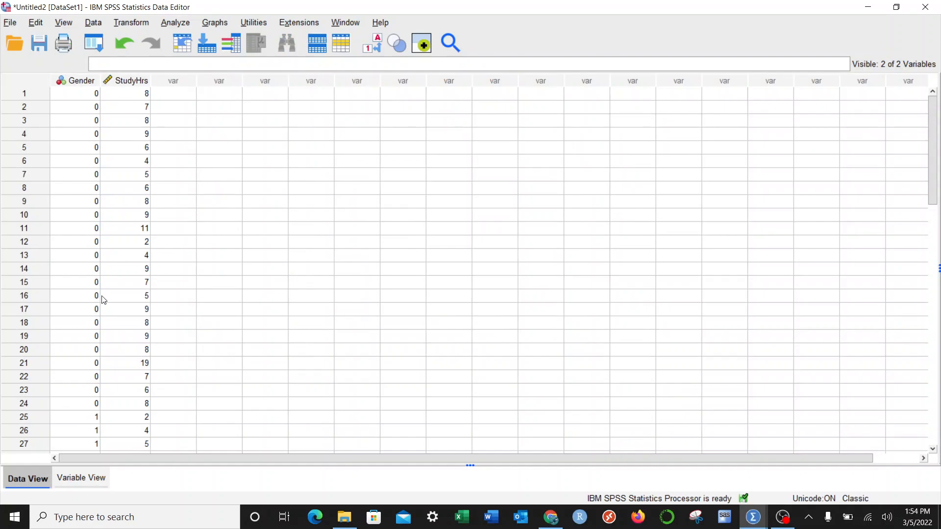
click(175, 22)
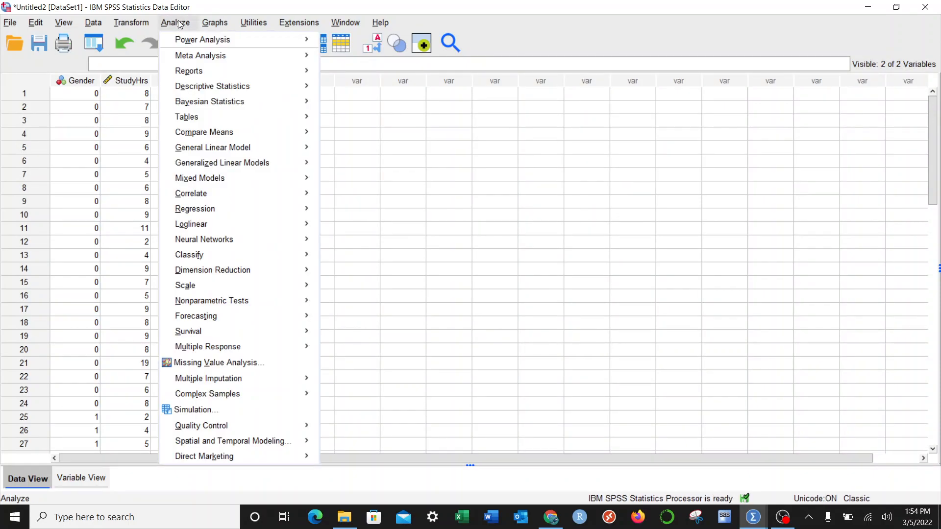
mouse_move(214, 139)
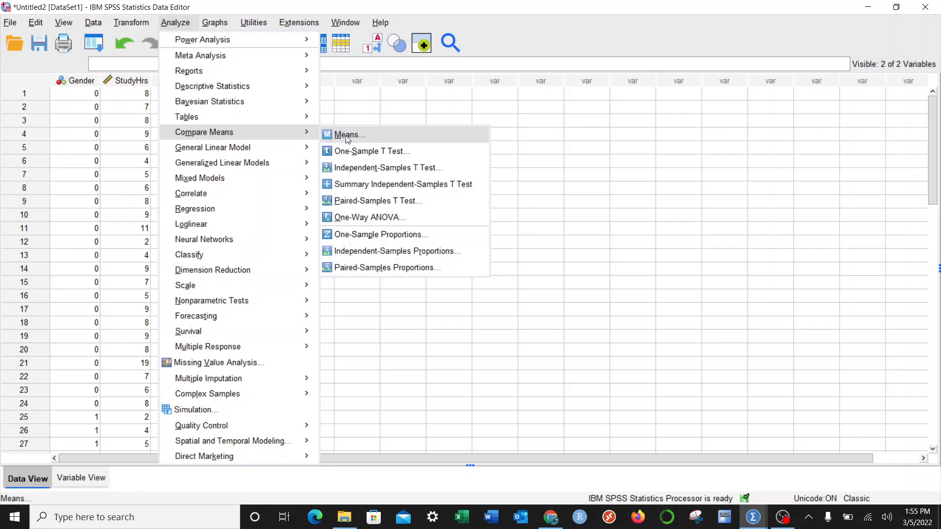
click(376, 169)
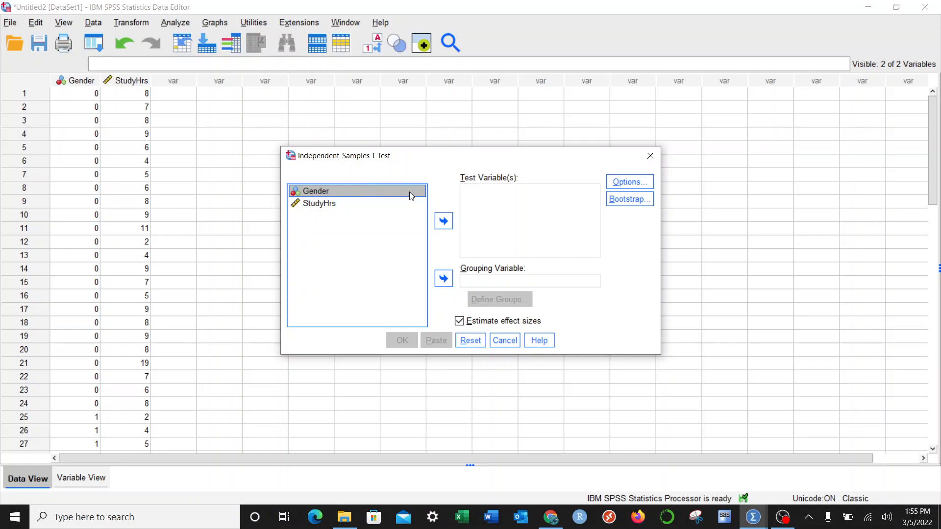
click(363, 203)
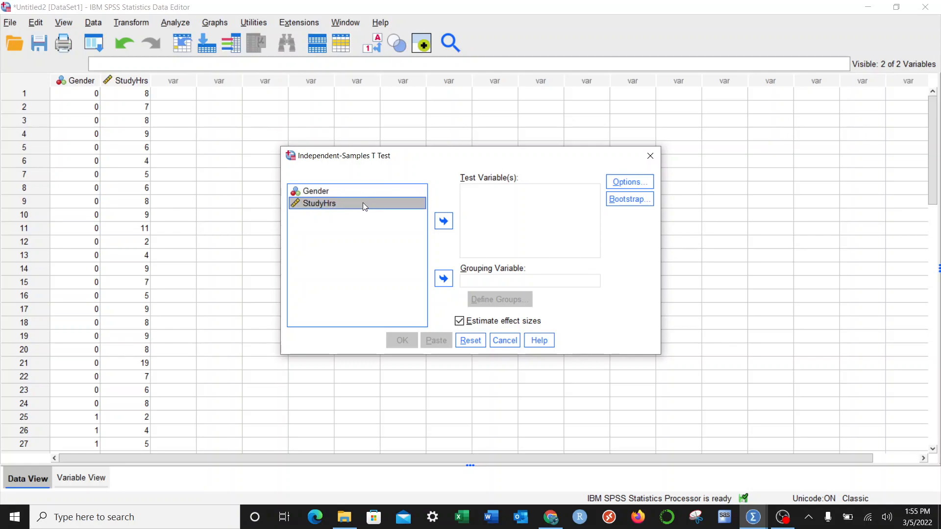
click(444, 221)
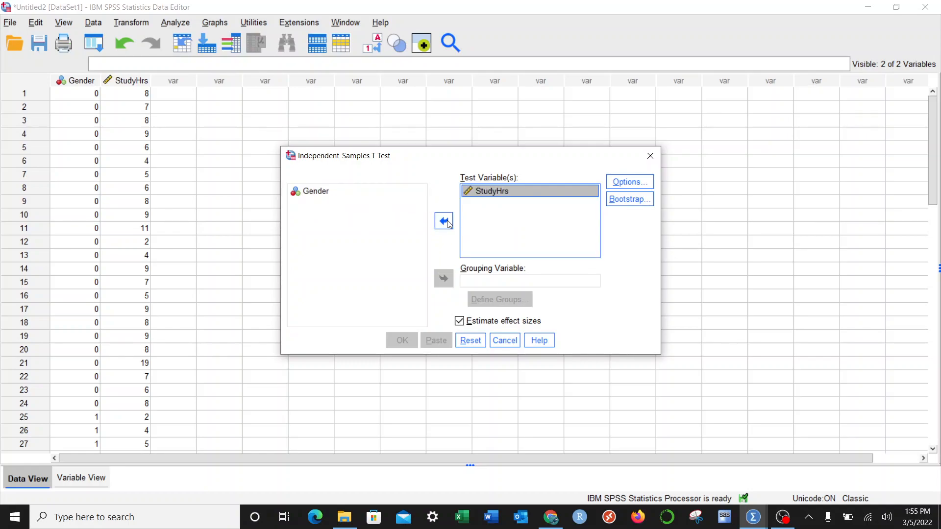
click(372, 192)
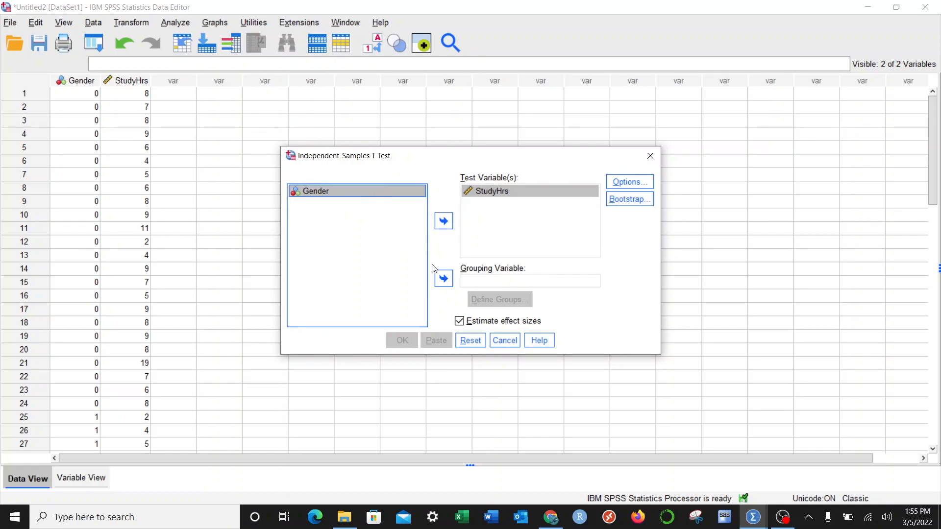
click(440, 280)
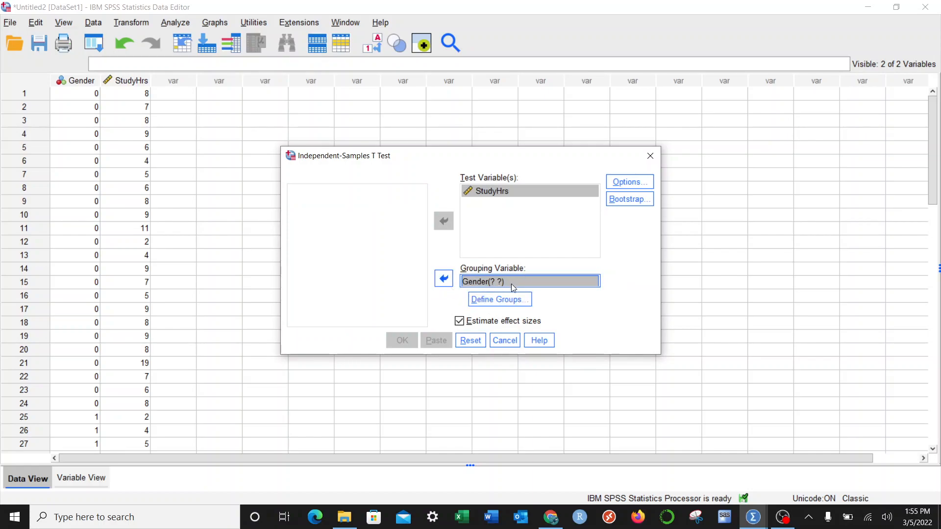
Define the Gender groups for the t test with value 0 for group 1 and 1 for group 2
click(503, 300)
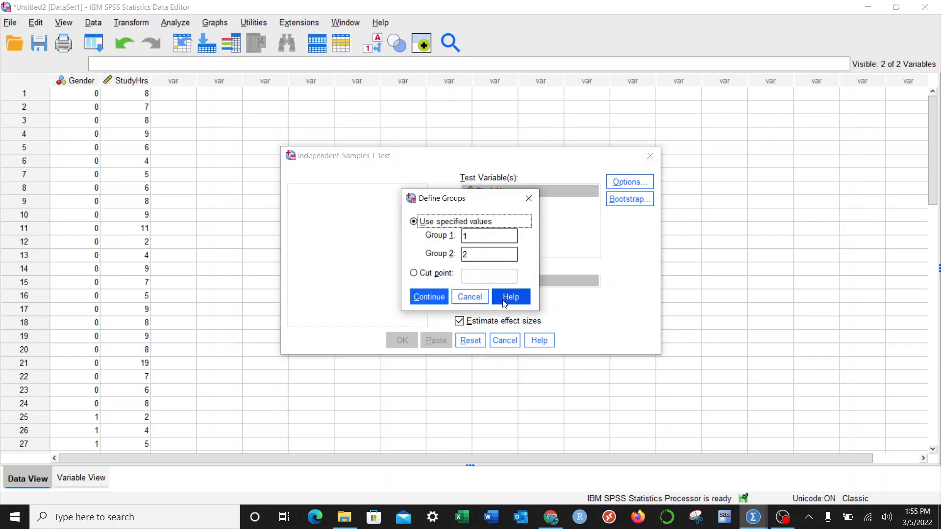
click(454, 235)
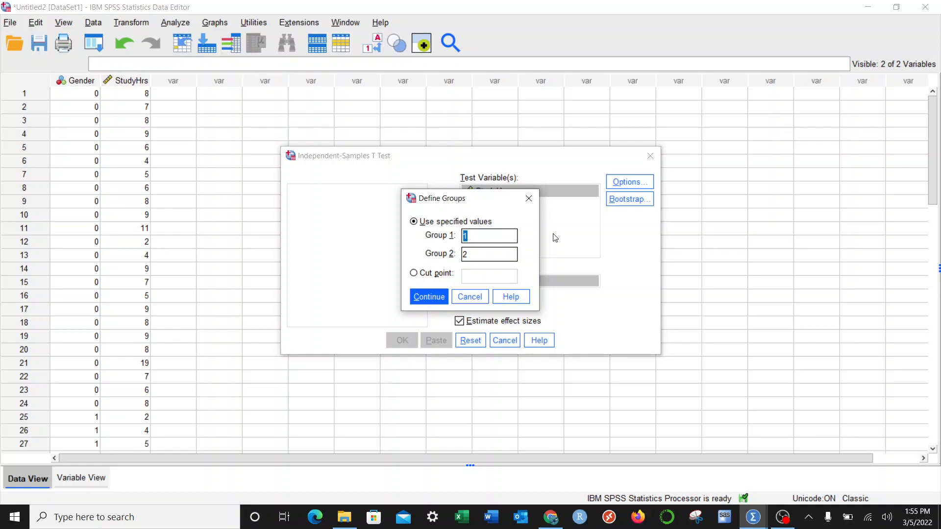
text(0)
key(Tab)
text(1)
click(433, 299)
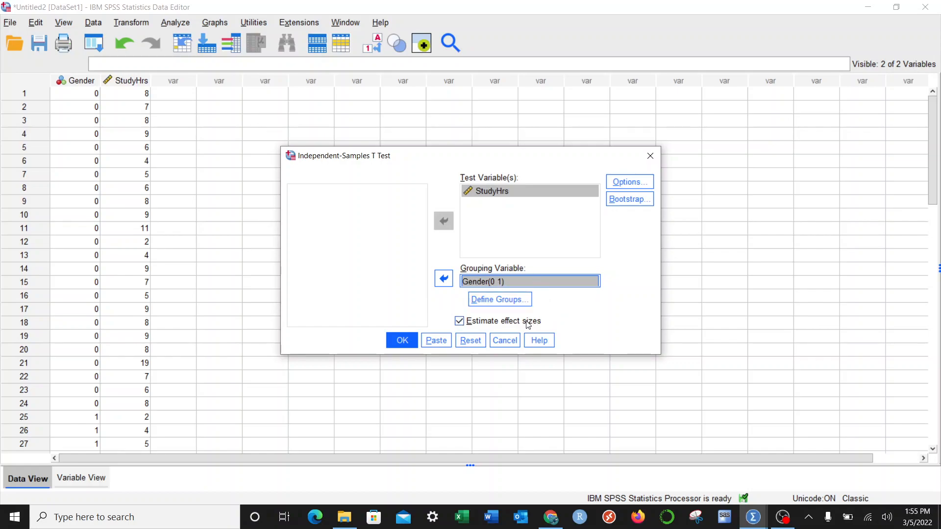
click(515, 304)
Check the t test's confidence interval and missing-value options without changing them, and run the test
click(636, 185)
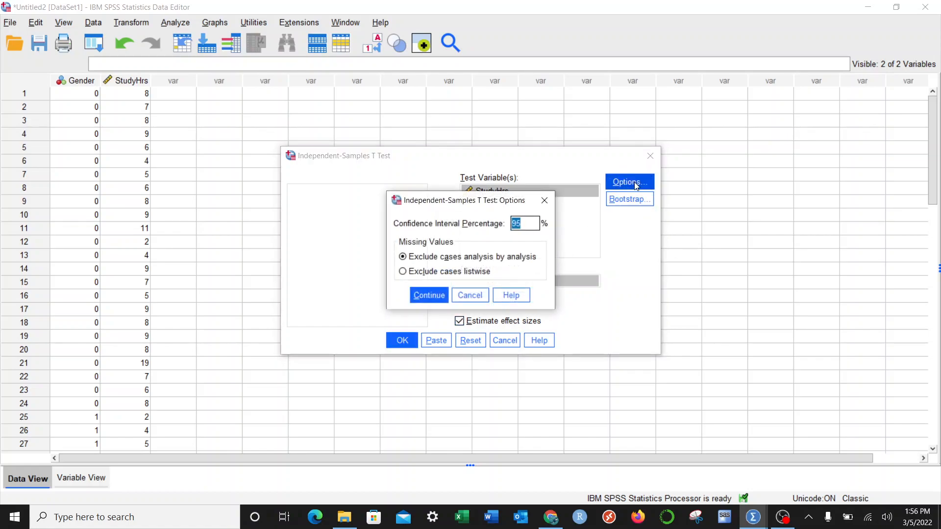
click(537, 225)
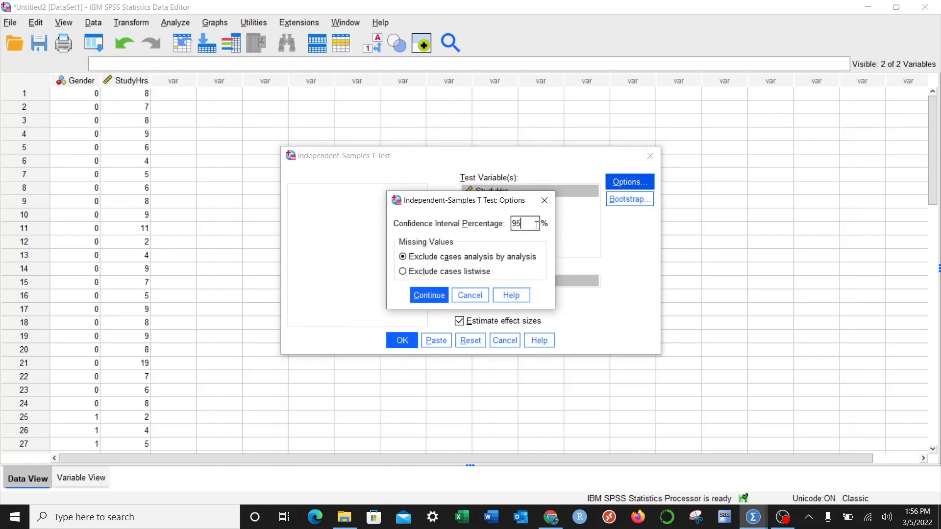
click(479, 298)
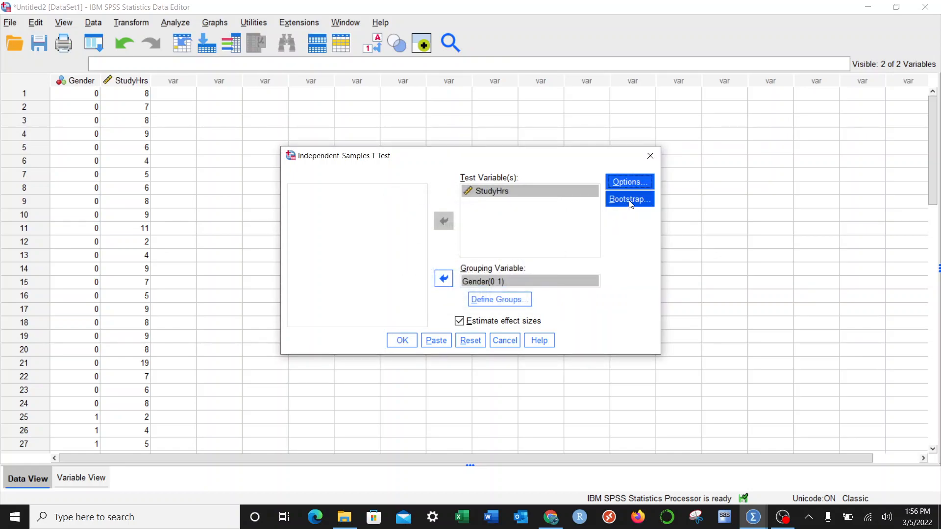
click(404, 342)
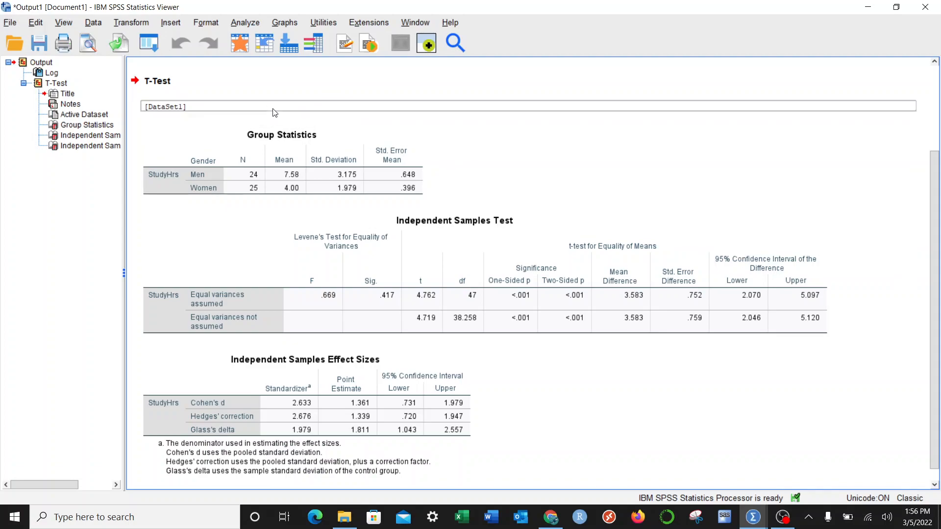
Run the Explore procedure with StudyHrs as the dependent variable and Gender as the factor, displaying both statistics and plots
click(246, 23)
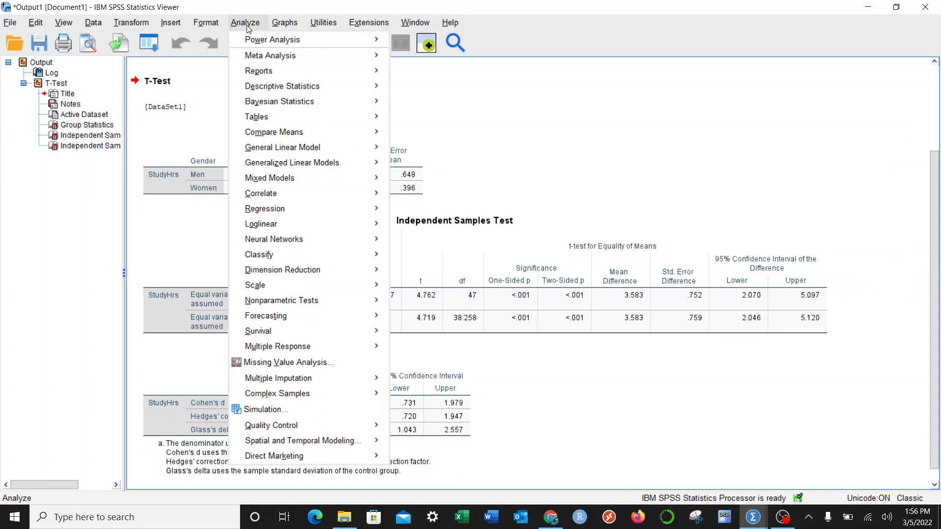
mouse_move(249, 70)
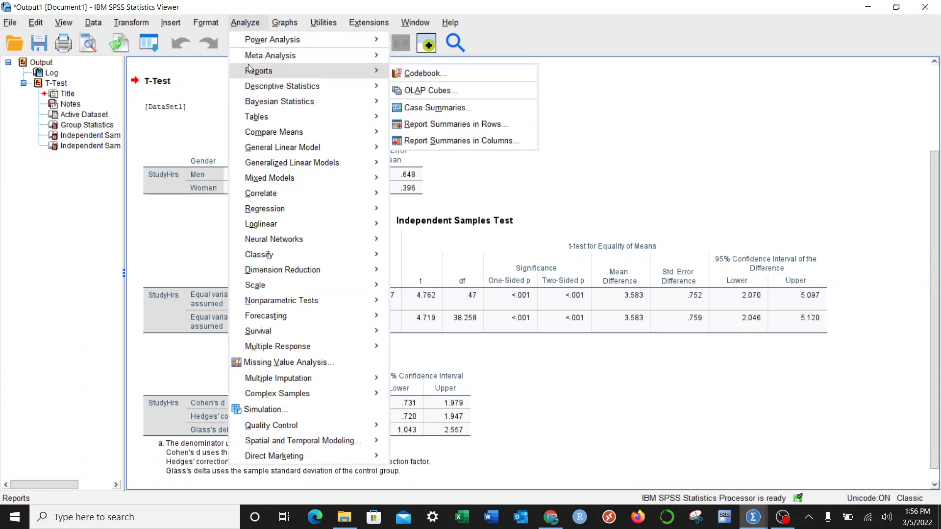
mouse_move(274, 87)
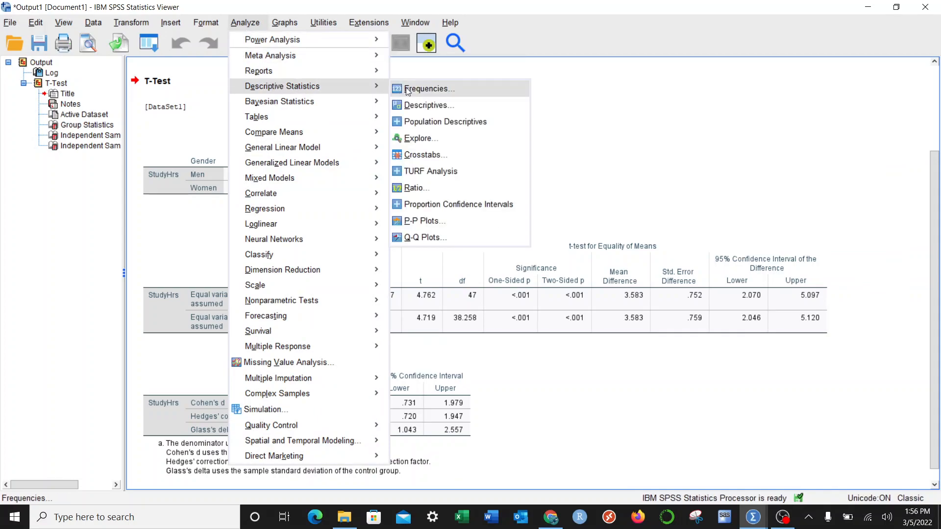
click(458, 140)
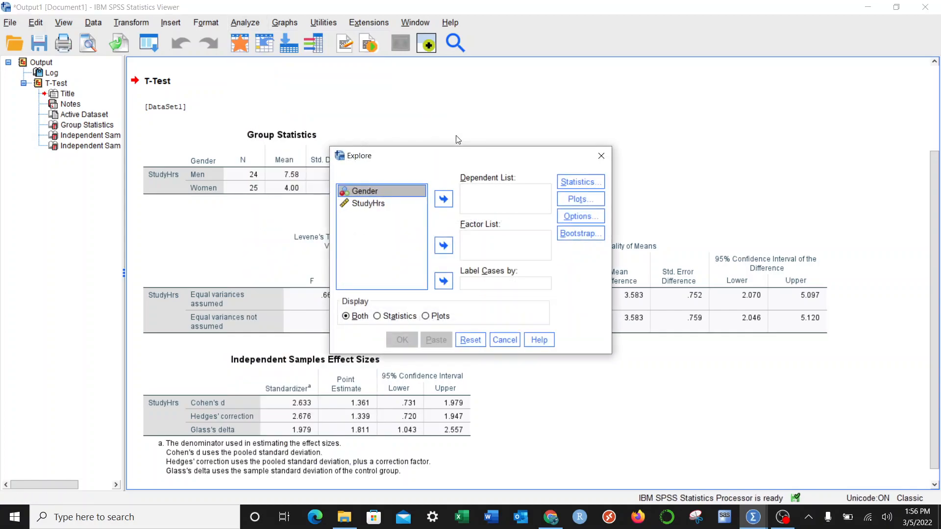
click(394, 204)
click(444, 200)
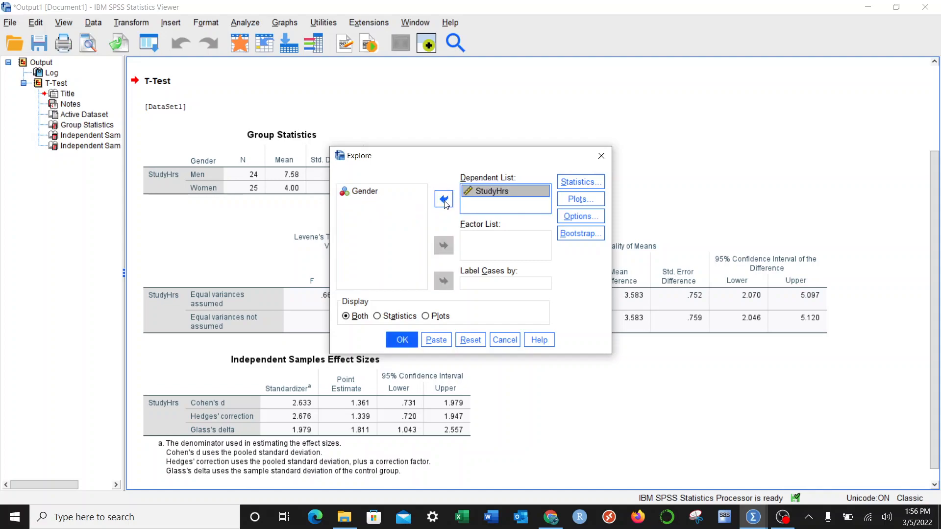
click(377, 195)
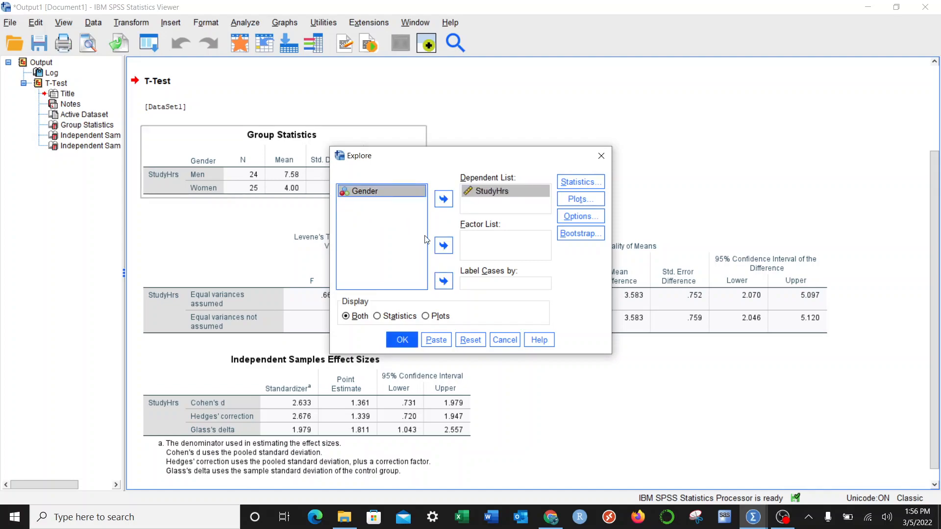
click(445, 246)
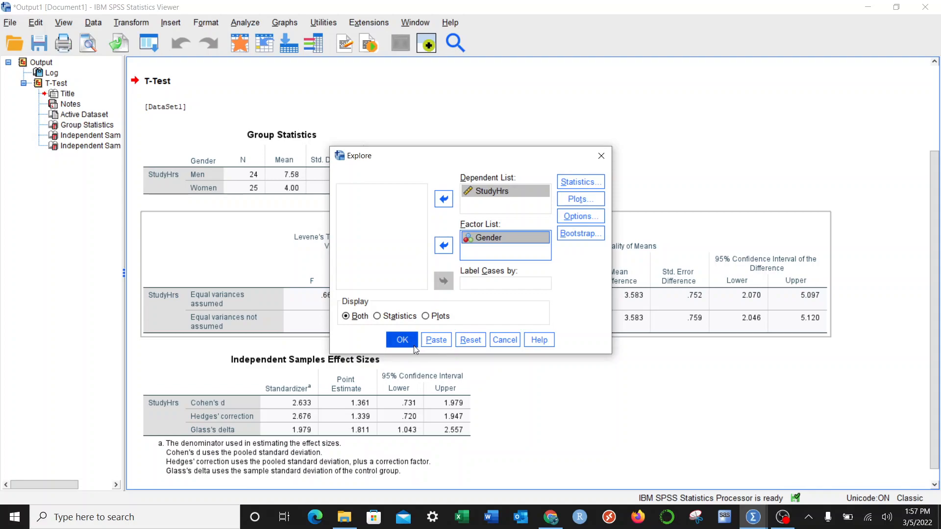
click(402, 339)
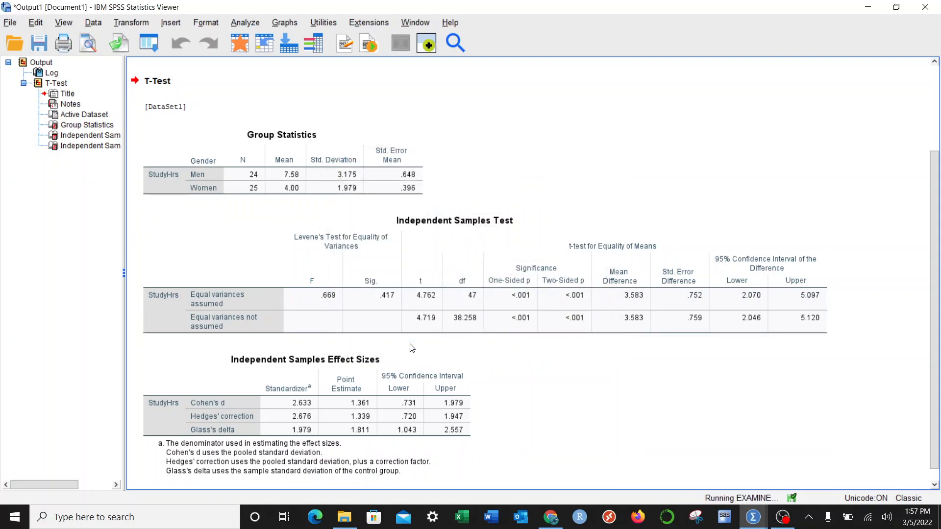
click(410, 341)
Examine the Explore descriptives for each gender and the t-test tables in the output
scroll(329, 284, down, 2)
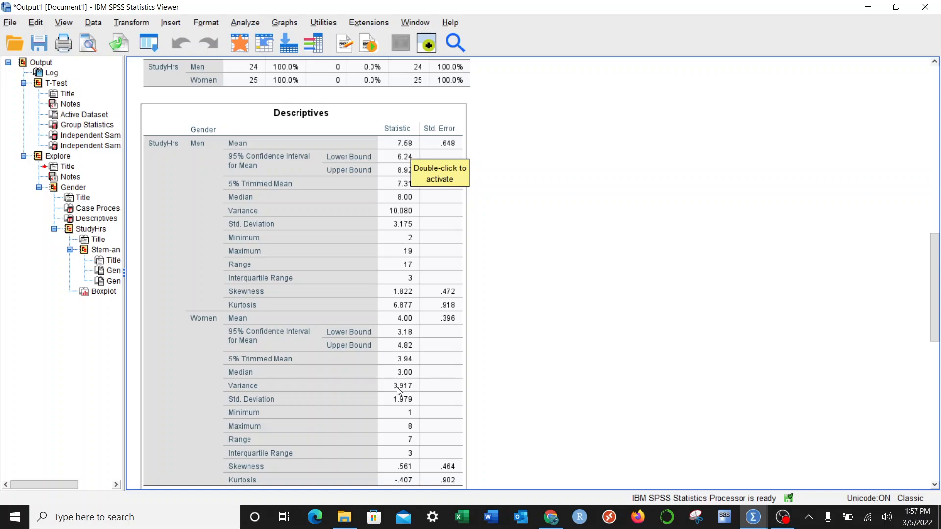
scroll(485, 372, up, 8)
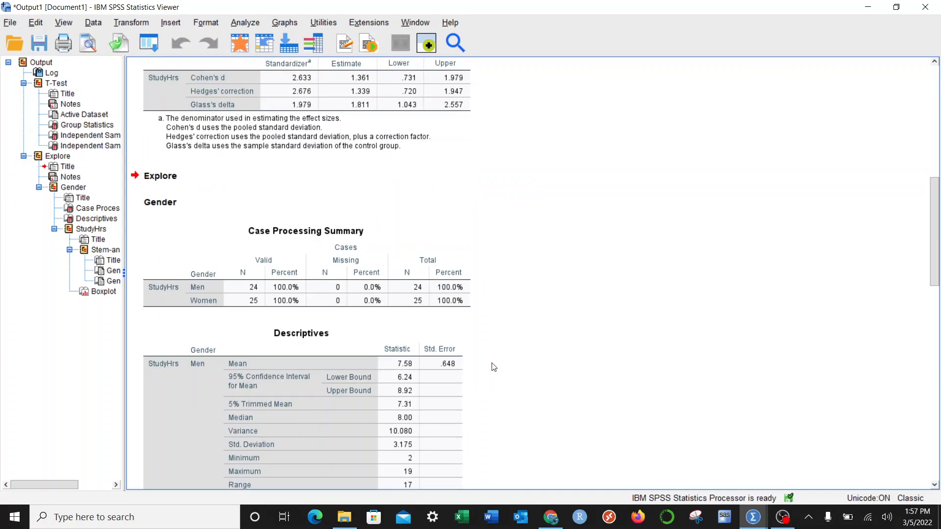
scroll(484, 371, up, 3)
click(298, 285)
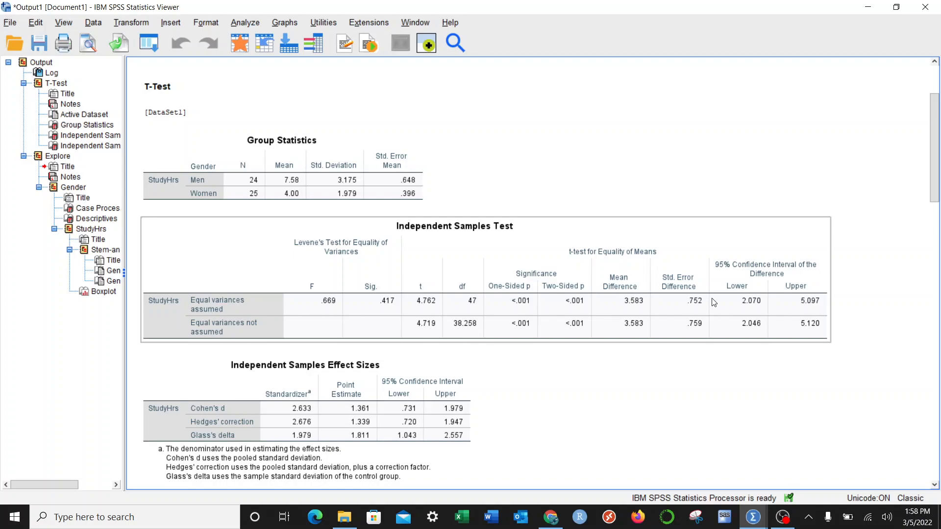
click(233, 337)
click(378, 180)
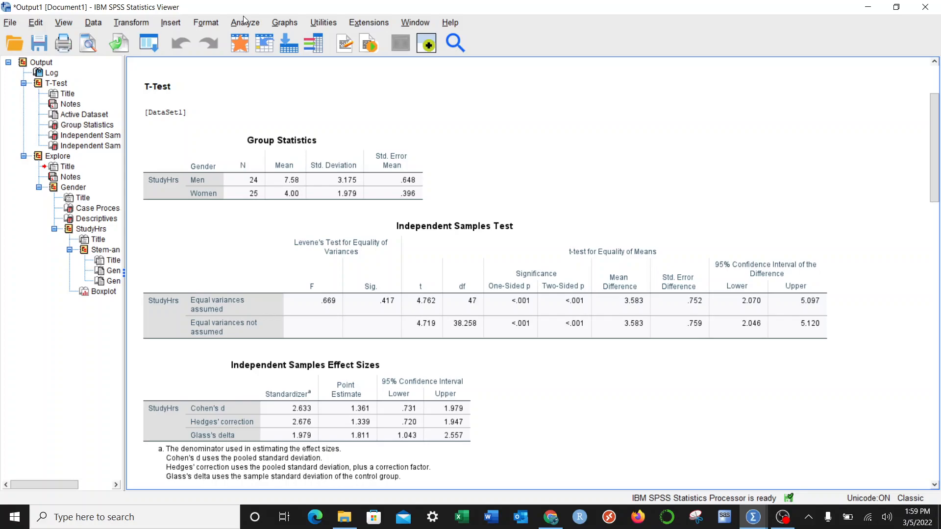
scroll(559, 279, down, 15)
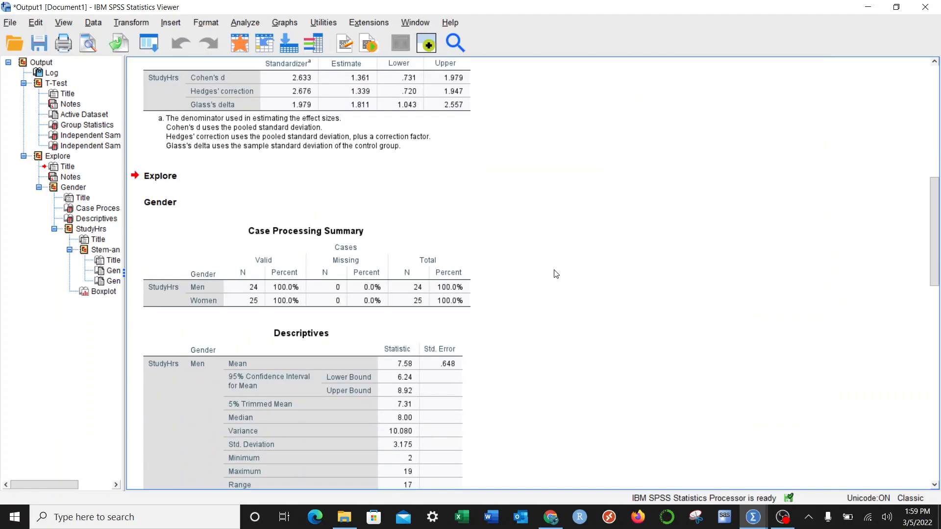
Switch to Calculator, divide the men's variance of 10.08 by the women's variance of 3.917, and close it
click(414, 264)
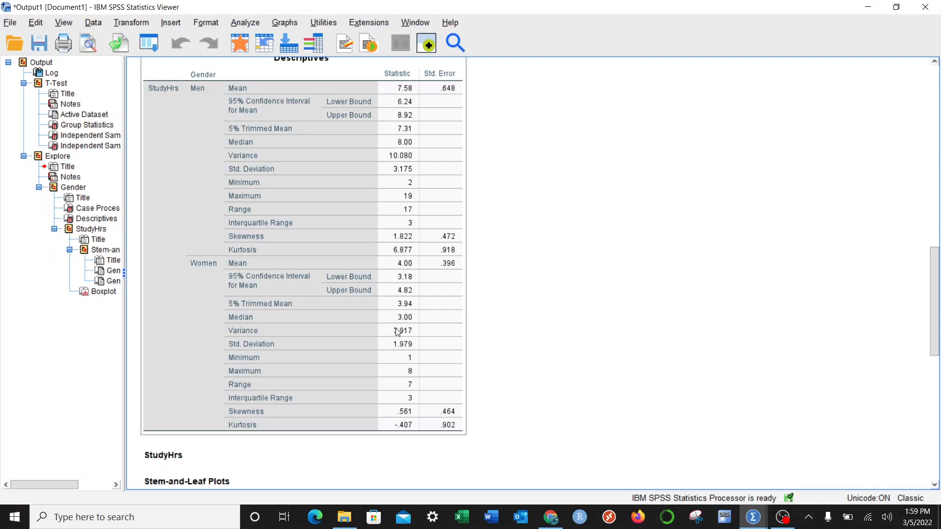
click(133, 509)
text(calculator)
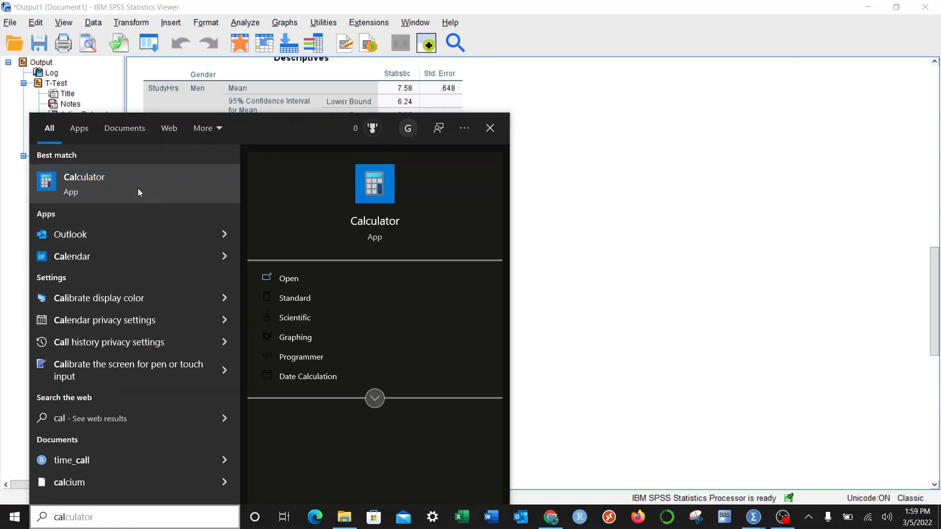
click(137, 188)
text(1.08)
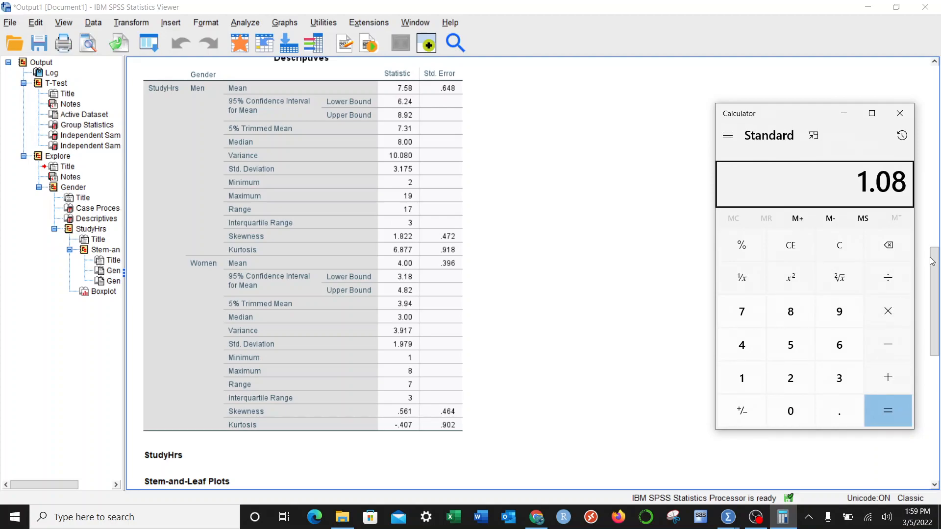
click(837, 245)
text(10.08)
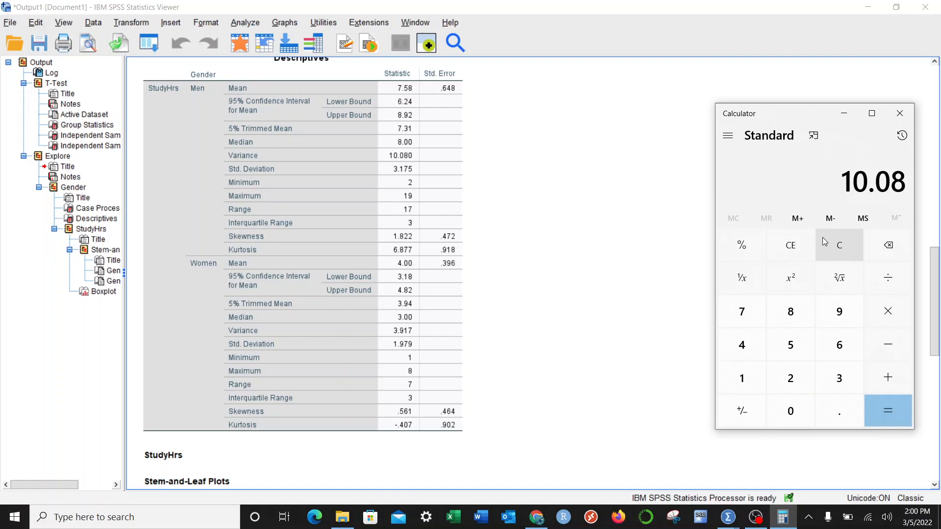
text(/3)
text(917)
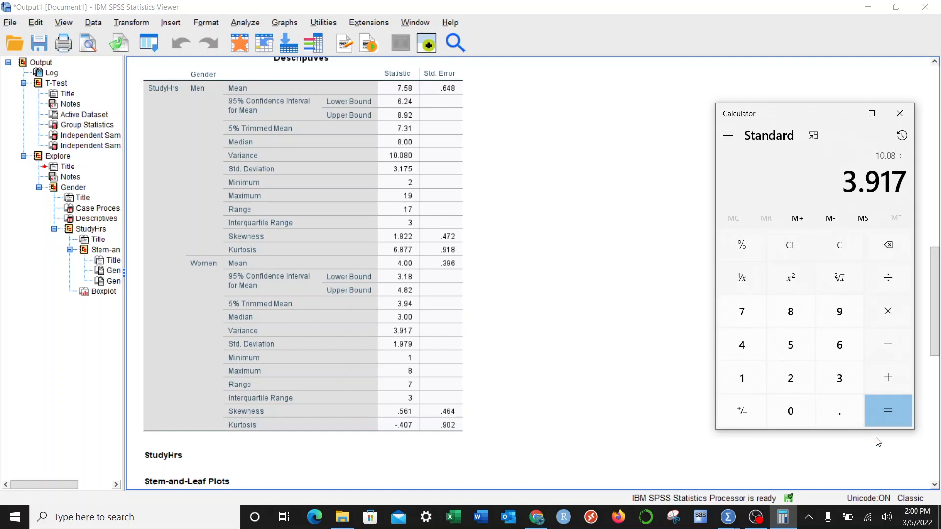
click(896, 410)
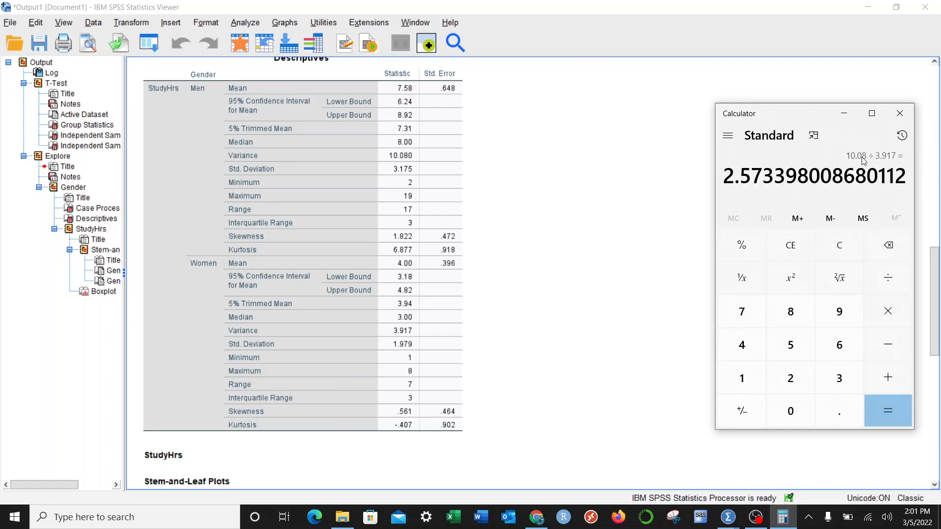
click(899, 114)
Examine the Group Statistics and Independent Samples Test tables for study hours by gender
scroll(525, 268, up, 5)
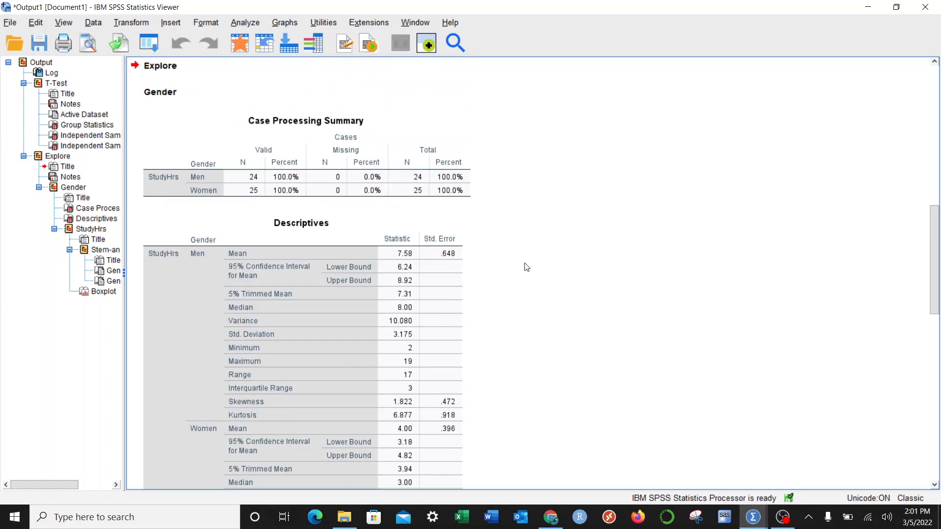
scroll(524, 270, up, 5)
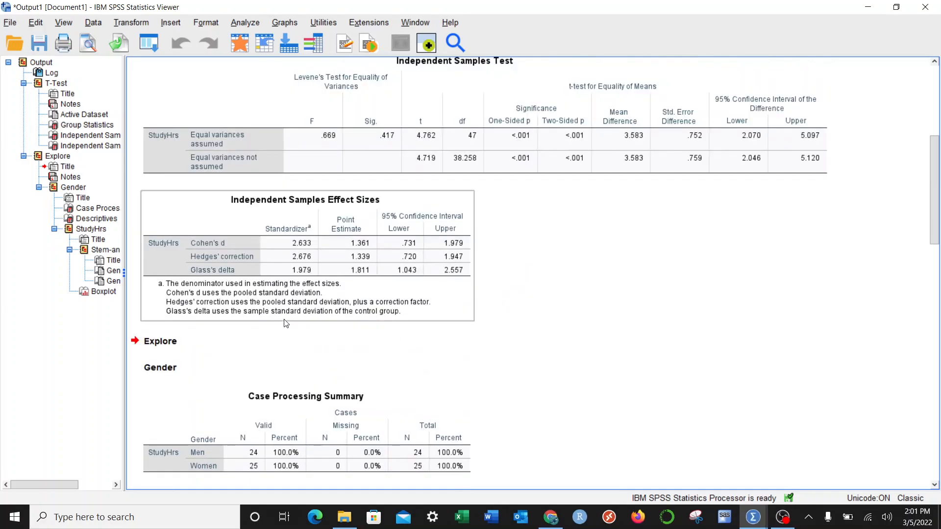
scroll(284, 288, up, 3)
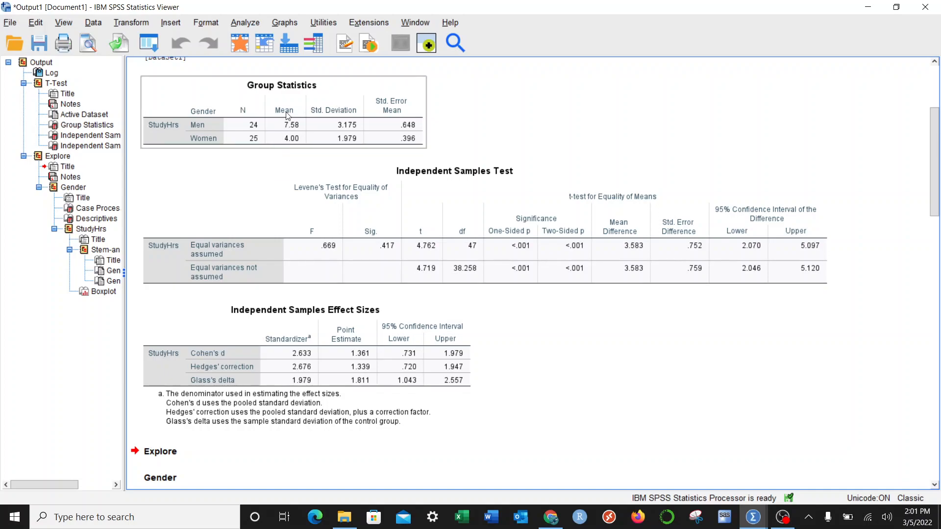
click(231, 206)
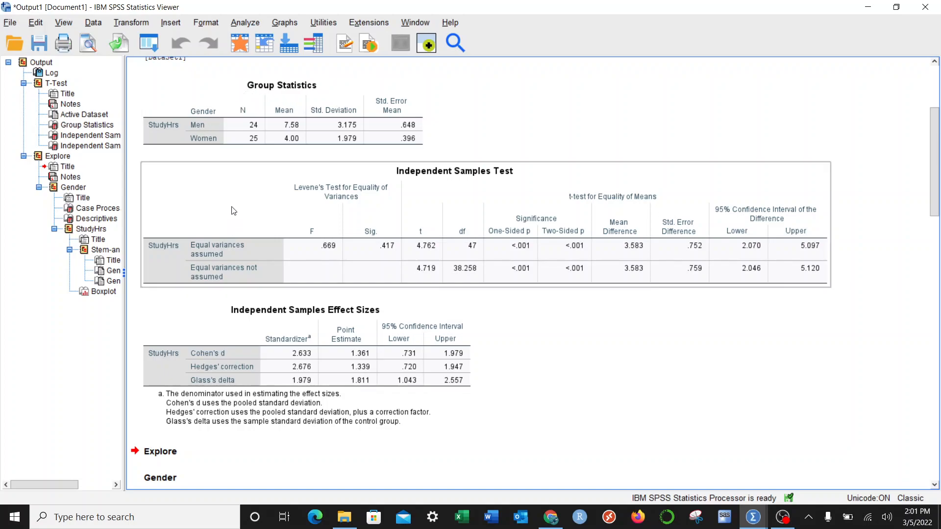
click(617, 304)
click(872, 266)
click(823, 227)
Examine the Independent Samples Effect Sizes table and review it against the group statistics and t-test results
scroll(549, 348, down, 3)
click(431, 281)
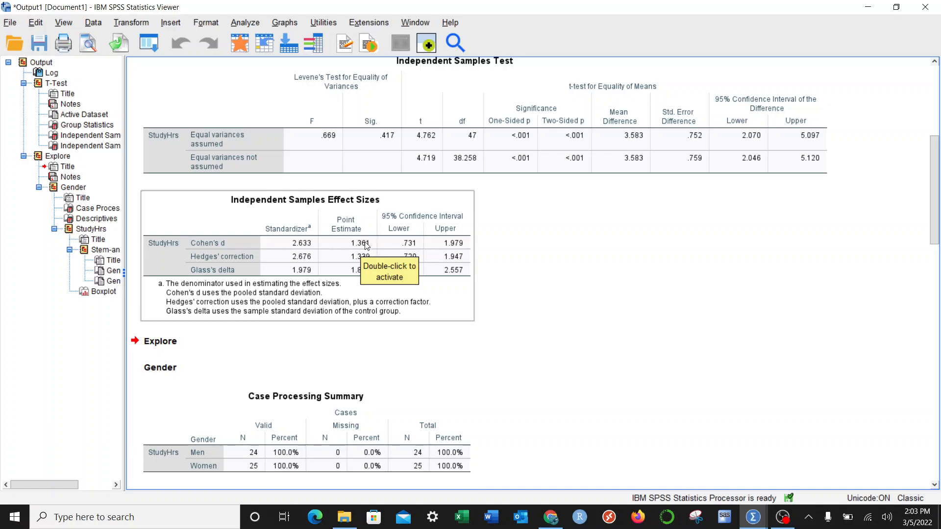
scroll(367, 243, down, 2)
scroll(371, 240, up, 2)
scroll(495, 252, up, 8)
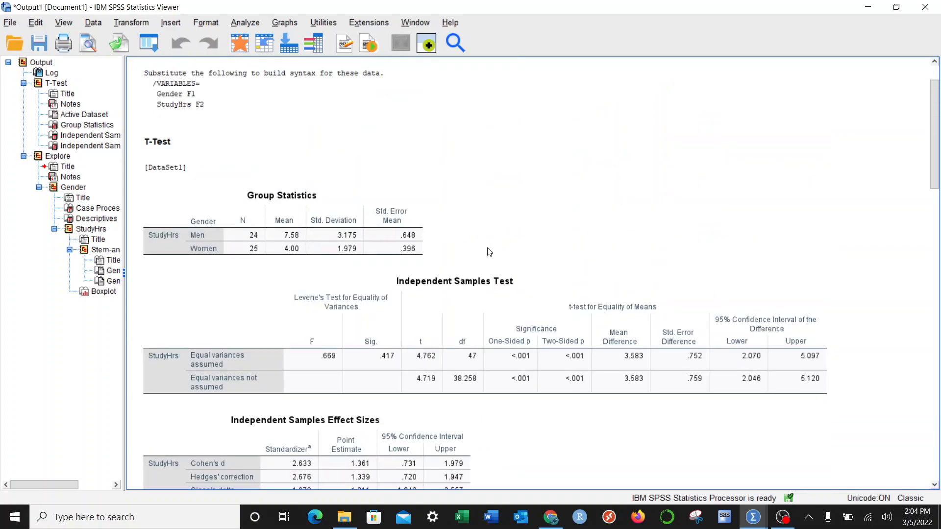
scroll(492, 253, down, 4)
click(273, 156)
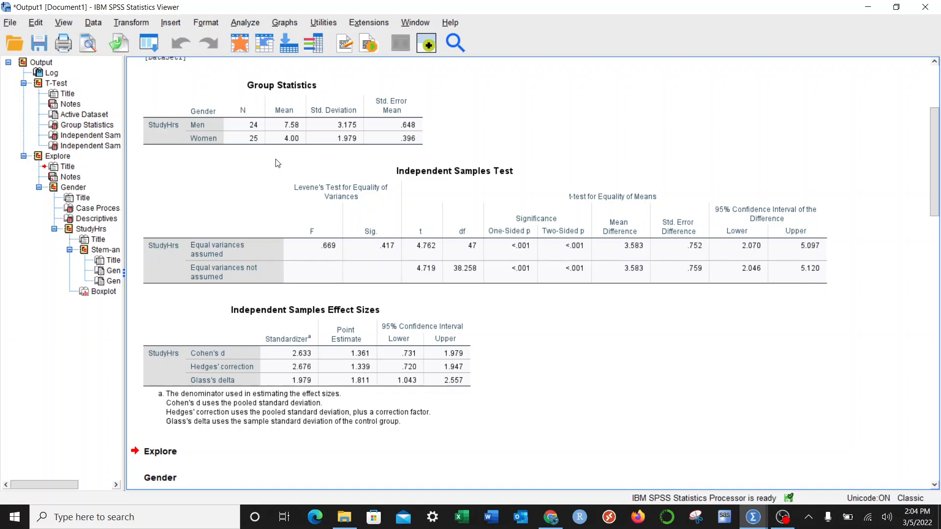
click(425, 231)
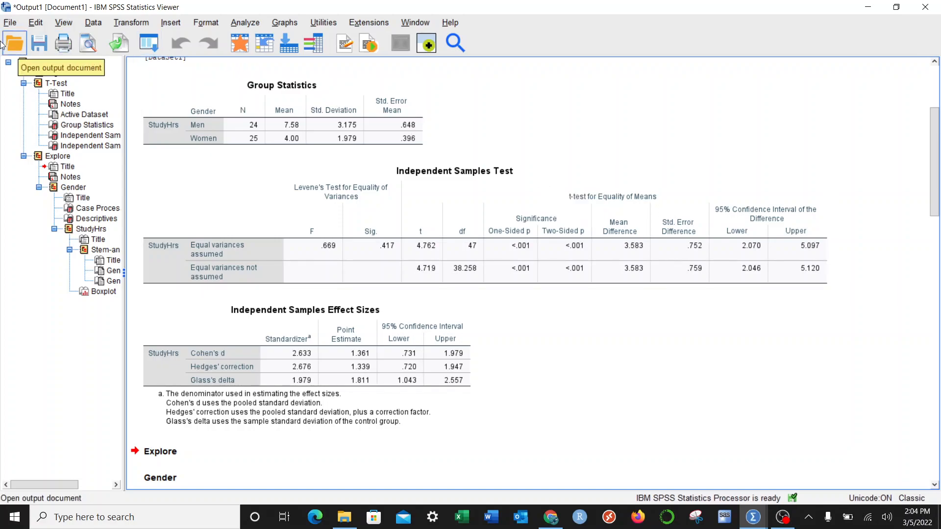
Export all visible output objects as a Word Document (*.docx) to OUTPUT.docx in Downloads, replacing the existing file
click(9, 23)
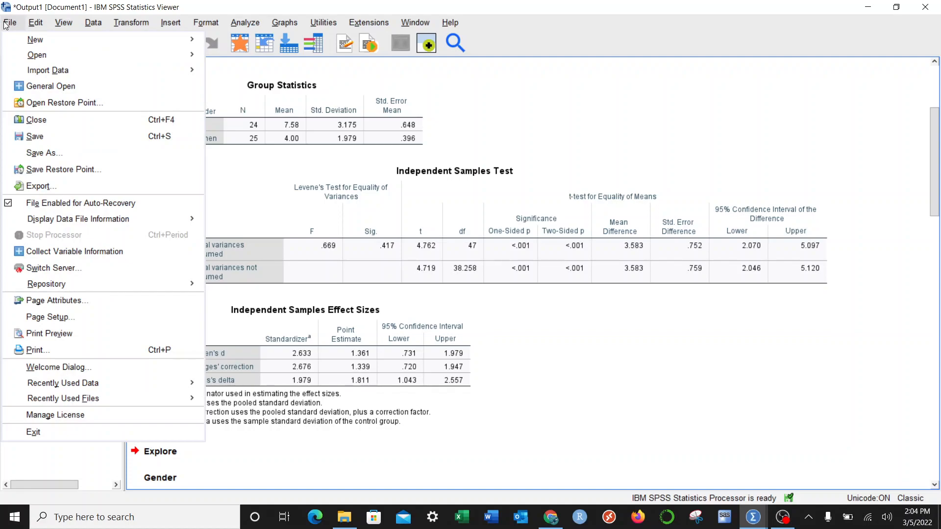
click(60, 188)
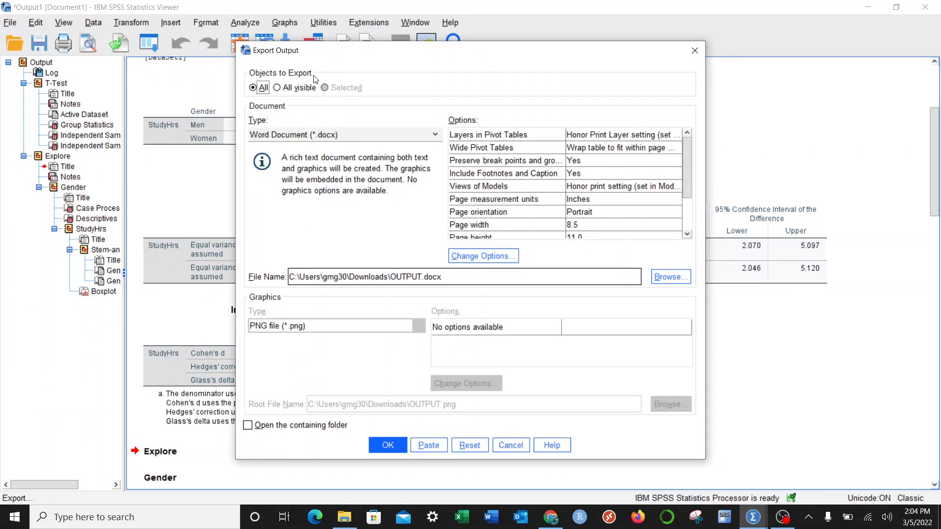
click(277, 87)
click(260, 89)
click(297, 89)
click(361, 140)
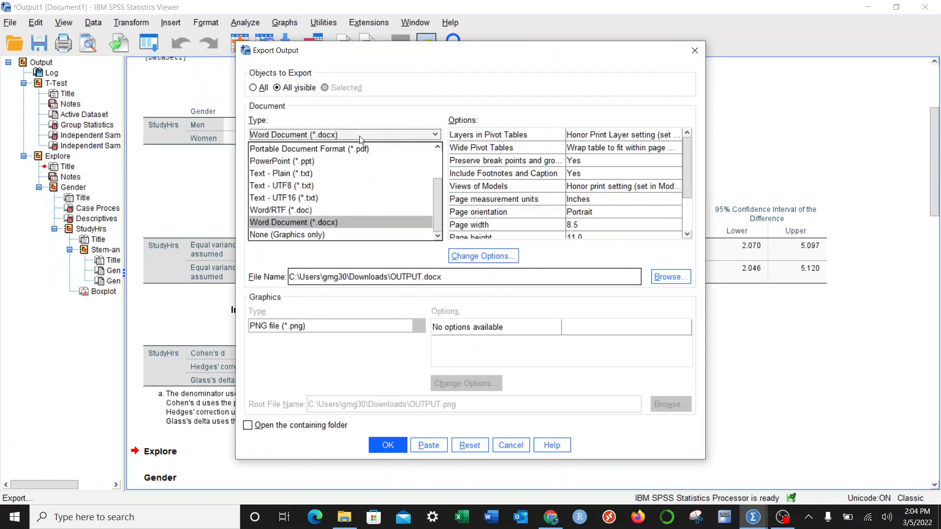
click(436, 50)
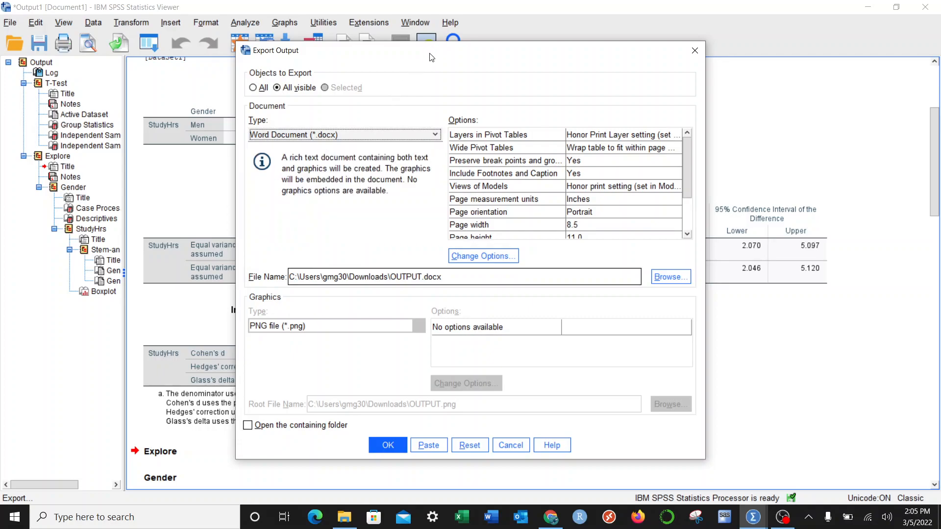
click(391, 451)
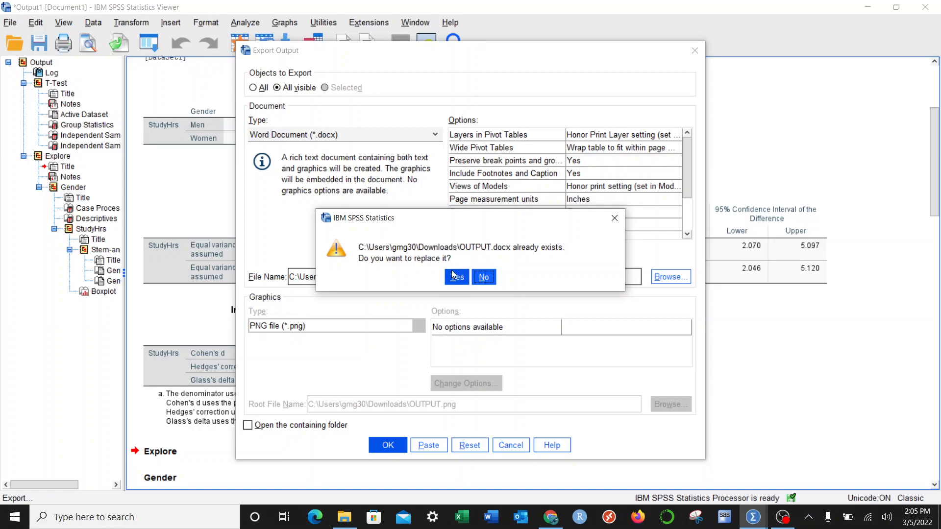
click(453, 275)
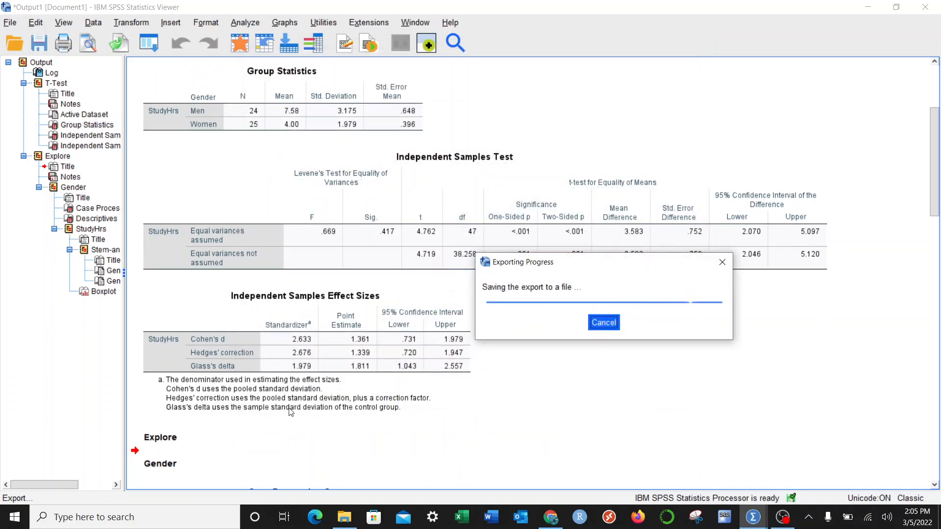
Switch to File Explorer, open the exported OUTPUT document from Downloads in Word, and close the Navigation pane
click(302, 457)
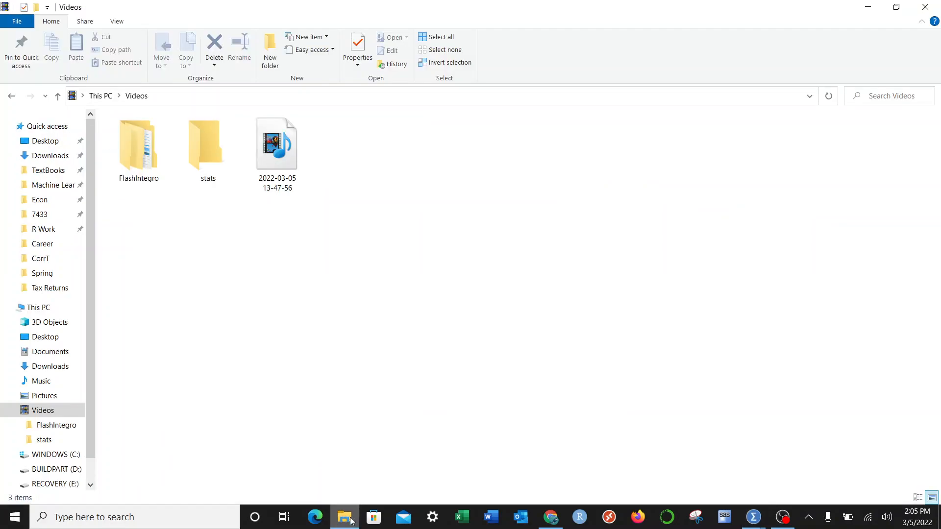
click(50, 155)
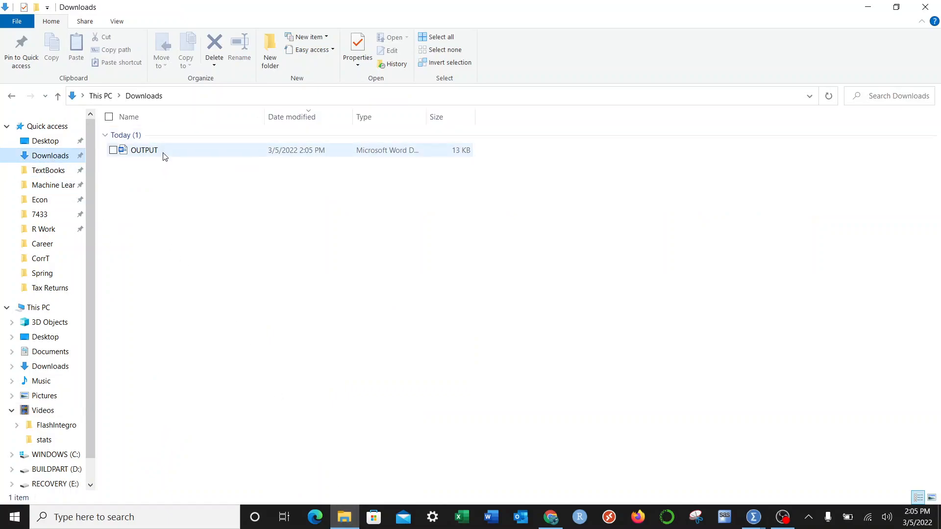
double_click(165, 153)
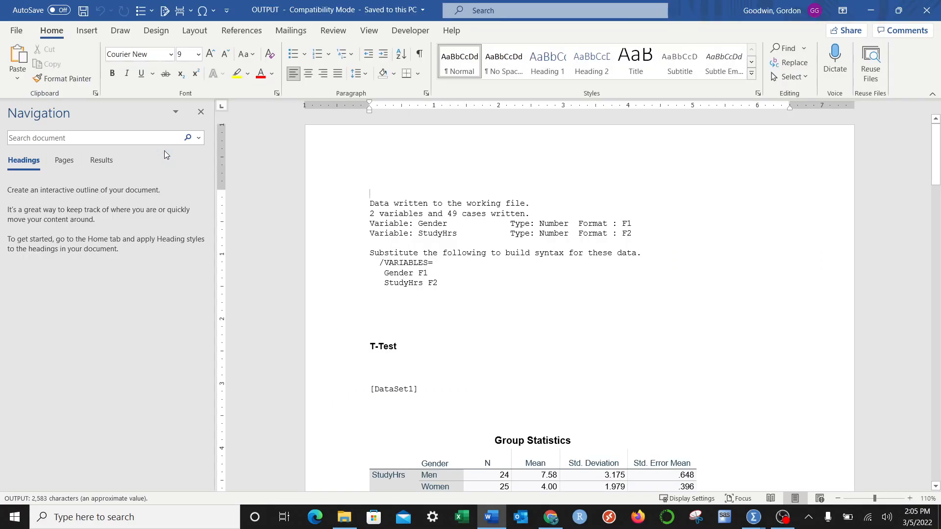
click(201, 112)
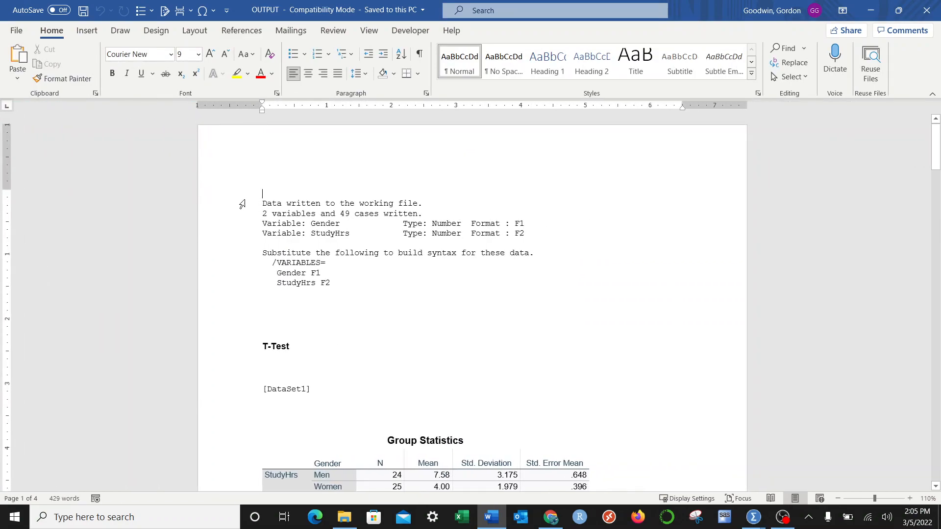
Review the wrapped t-test tables in the exported document and change its page orientation to landscape
scroll(244, 225, down, 4)
scroll(244, 225, up, 4)
scroll(286, 219, down, 7)
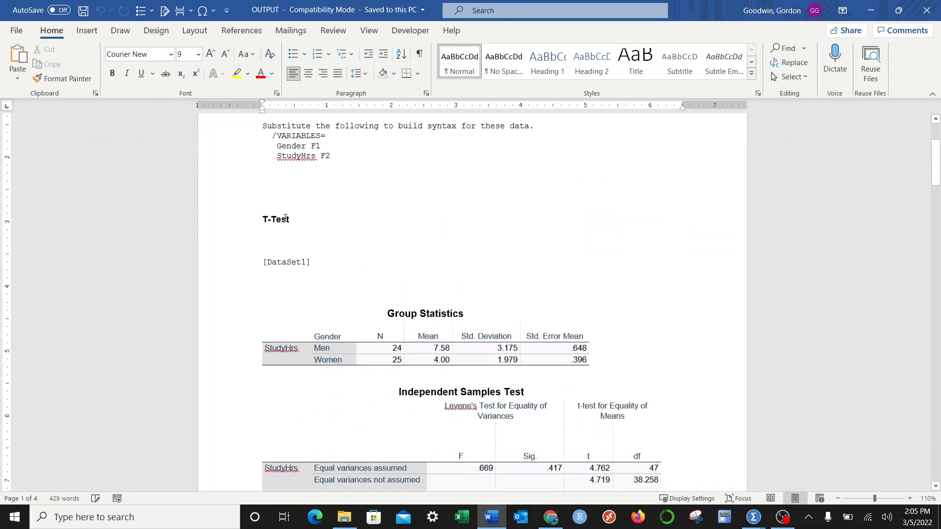
scroll(369, 231, down, 3)
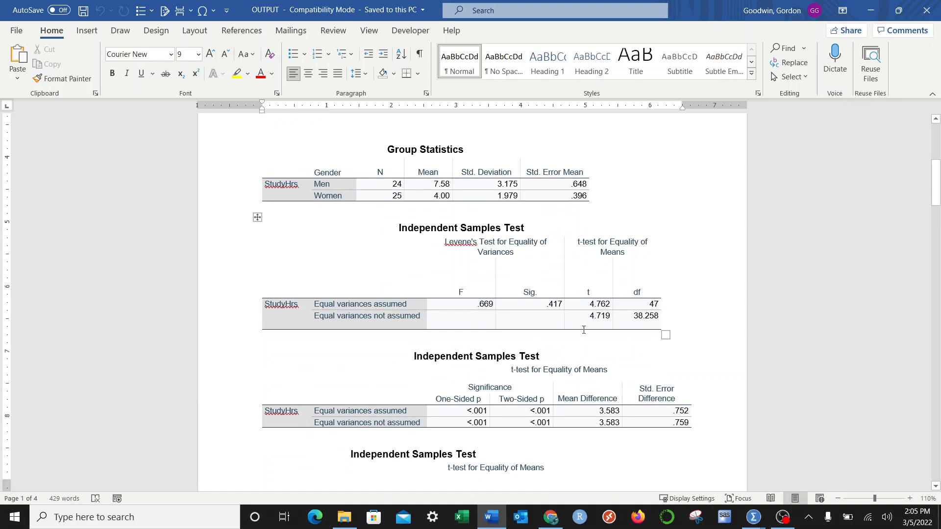
scroll(464, 253, down, 2)
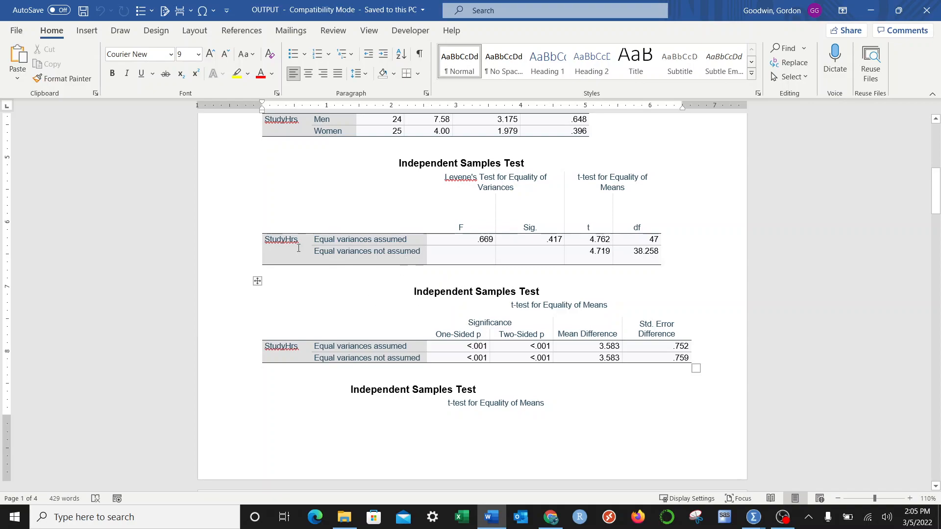
click(197, 31)
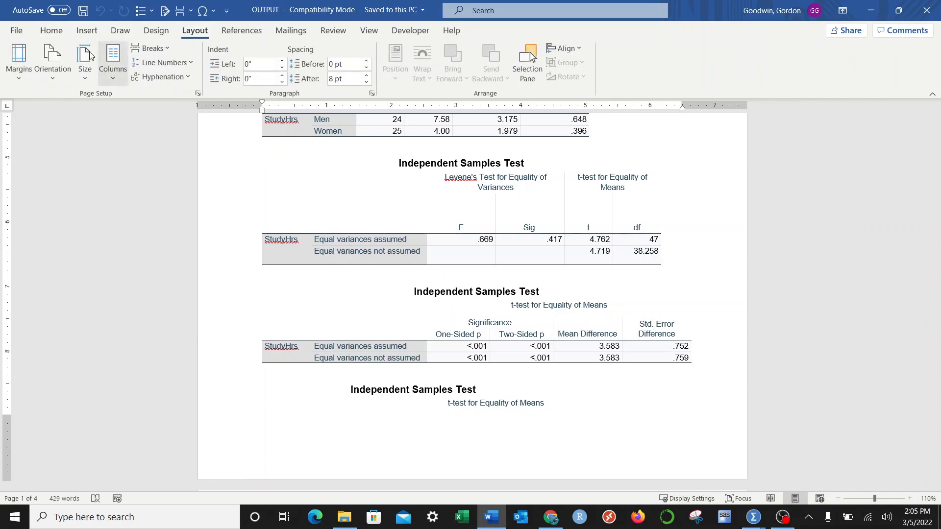
click(52, 59)
click(105, 139)
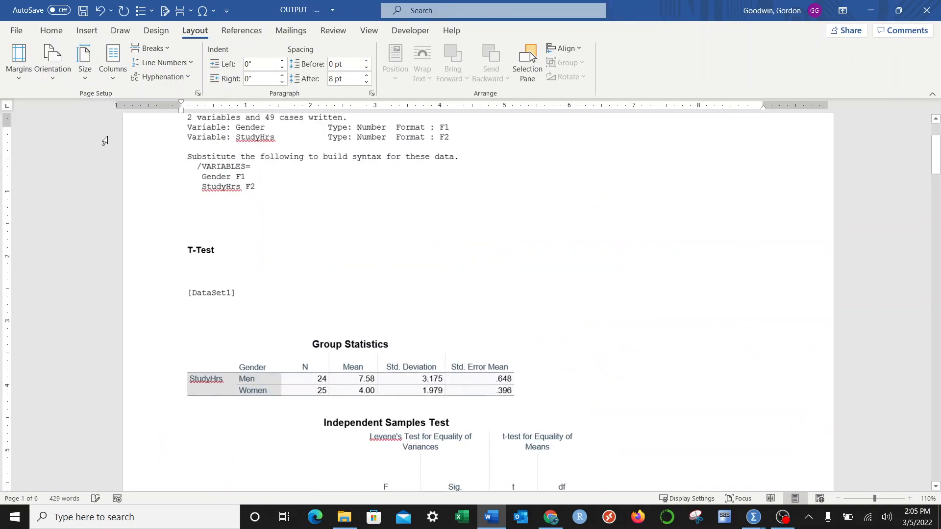
Examine how the group statistics and Independent Samples Test tables are laid out across the landscape pages
scroll(319, 263, down, 15)
scroll(358, 288, up, 8)
scroll(360, 288, down, 3)
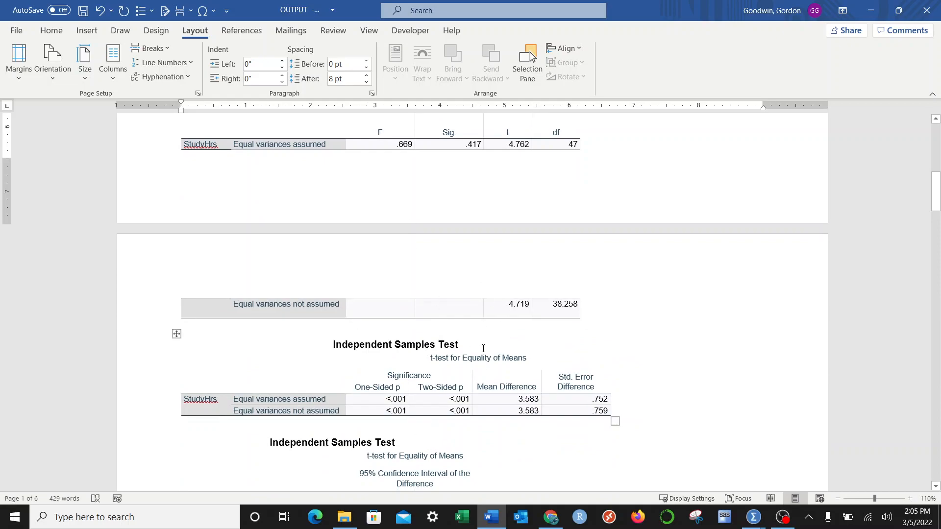
scroll(451, 333, up, 5)
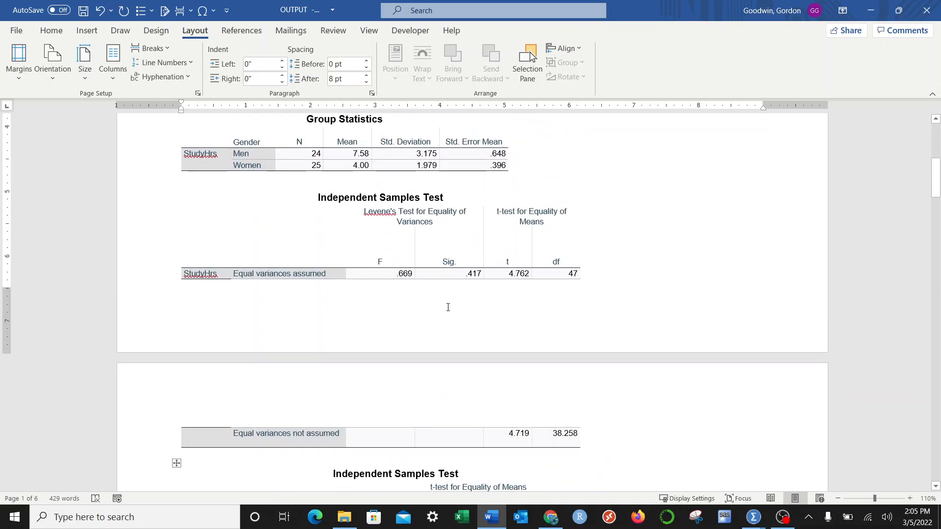
scroll(447, 307, down, 5)
scroll(506, 354, up, 4)
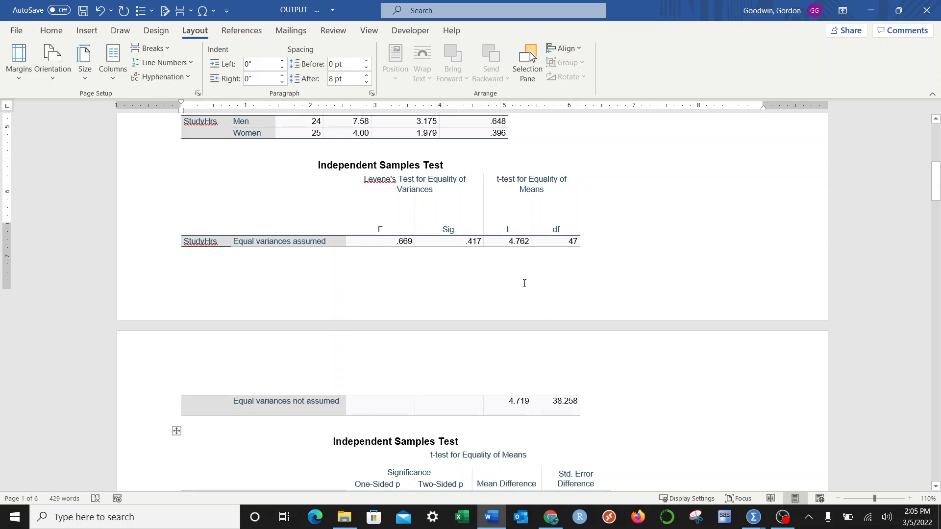
scroll(482, 314, down, 3)
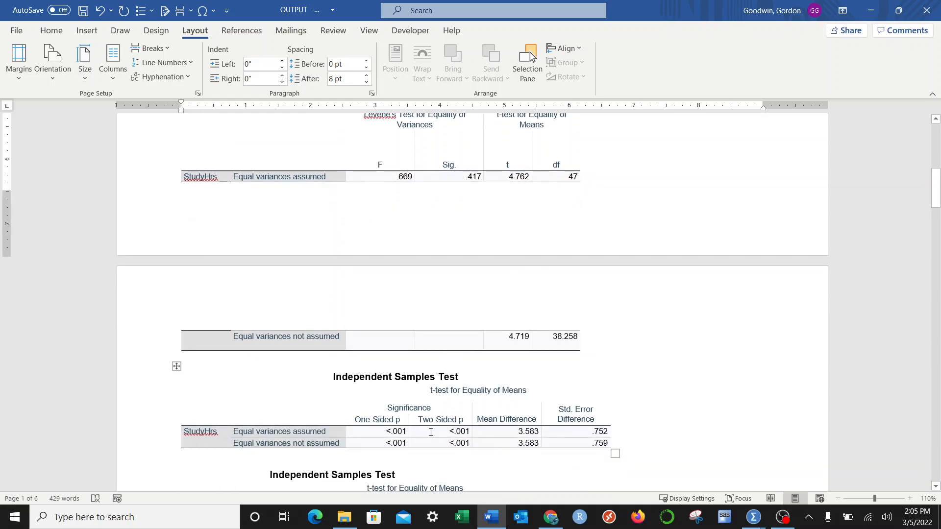
scroll(407, 398, down, 1)
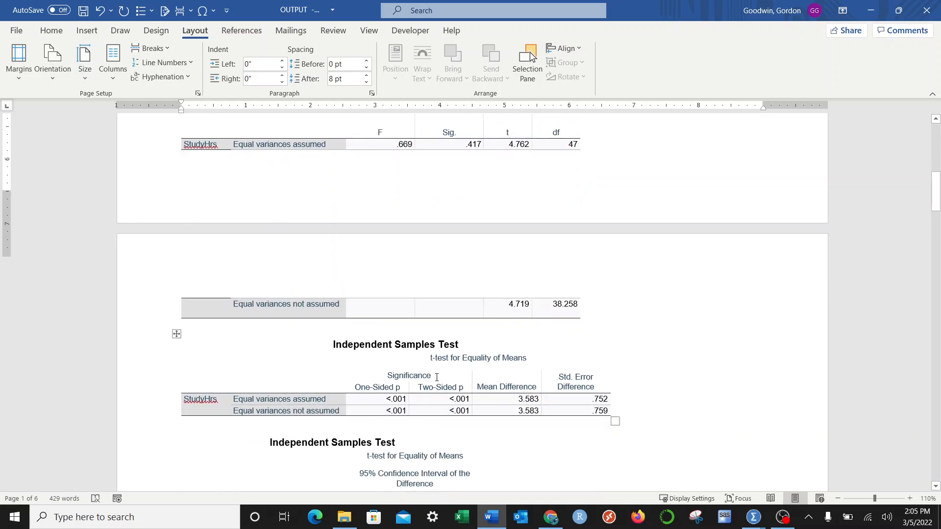
scroll(436, 377, up, 3)
scroll(510, 220, down, 5)
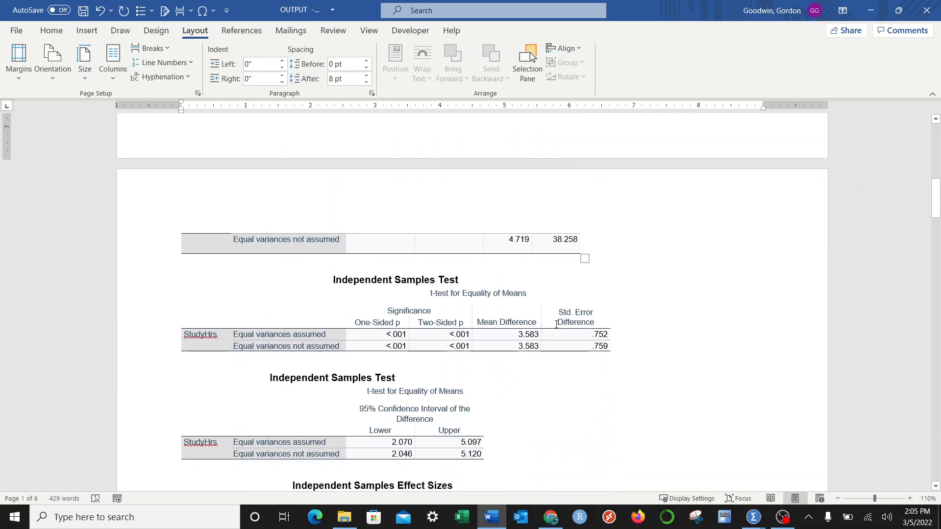
Delete the data-writing log and variable syntax text above the T-Test heading at the start of the document
scroll(529, 328, up, 13)
scroll(245, 269, up, 3)
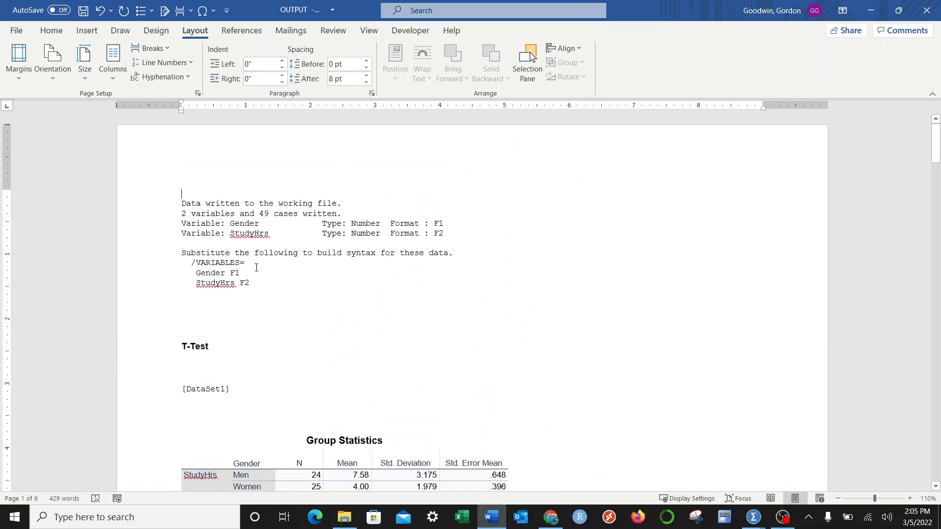
drag(280, 284, 134, 202)
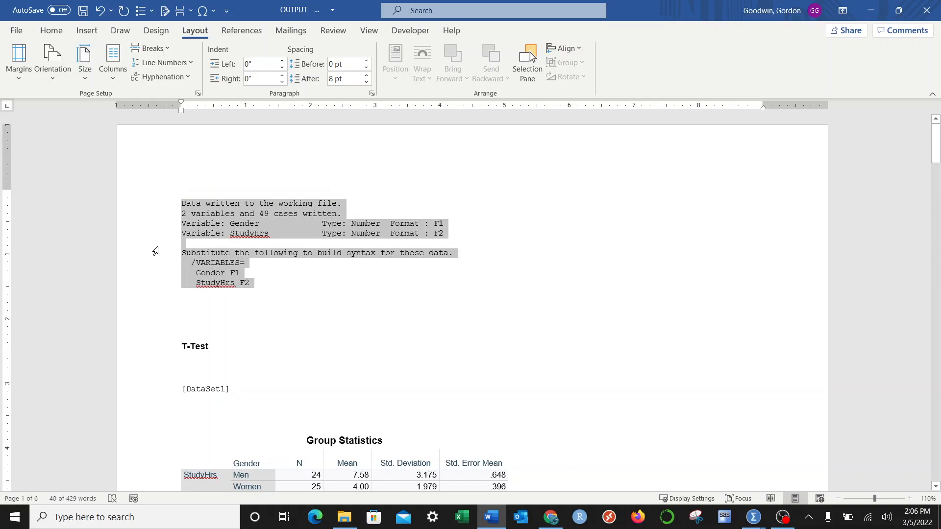
key(Delete)
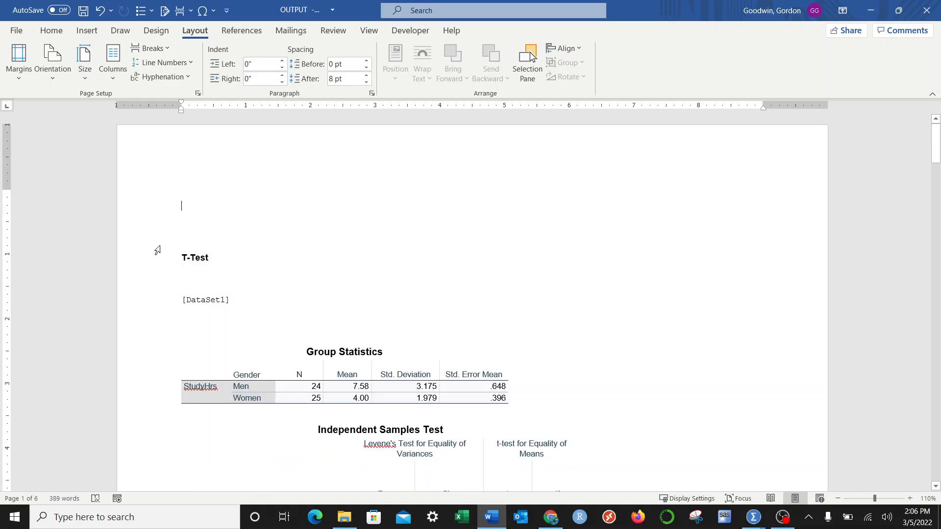
text(Among)
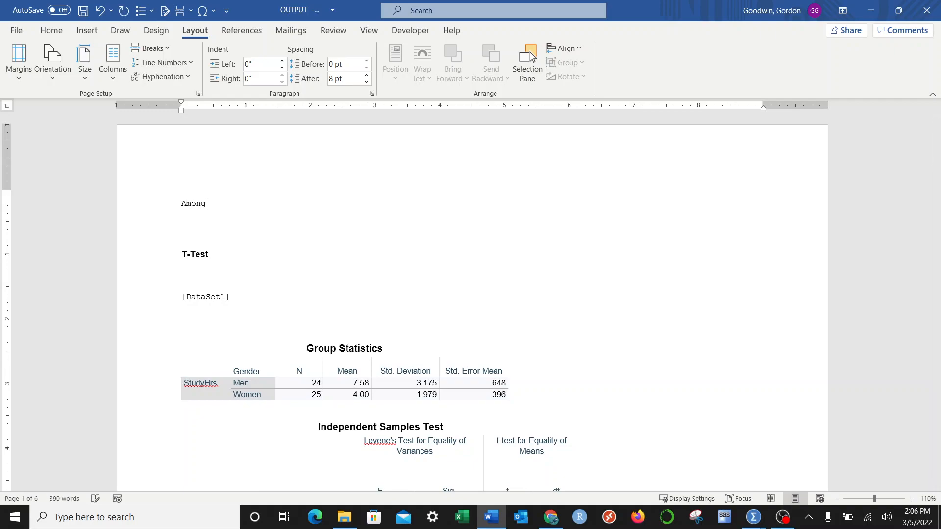
key(BackSpace)
key(BackSpace)
key(BackSpace)
key(BackSpace)
key(BackSpace)
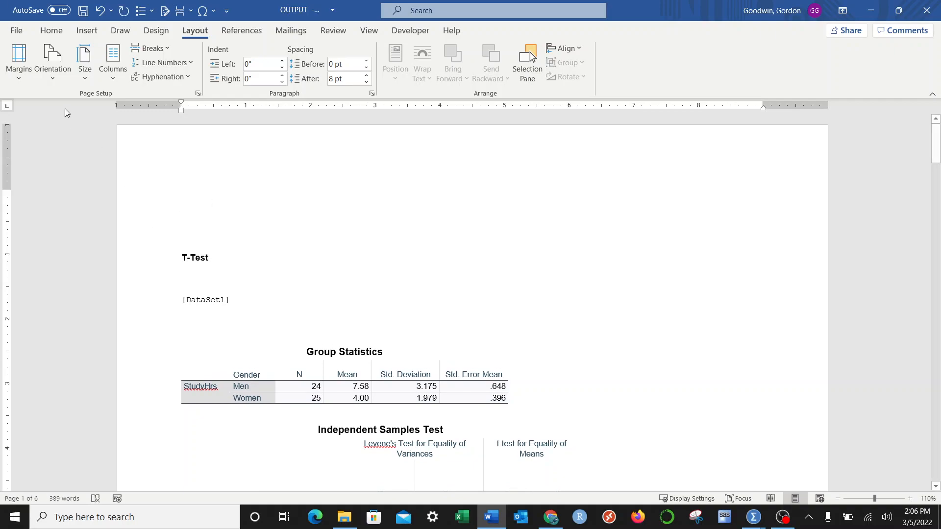
Set the text format on the empty line above the T-Test heading to Arial, size 14, in purple
click(51, 30)
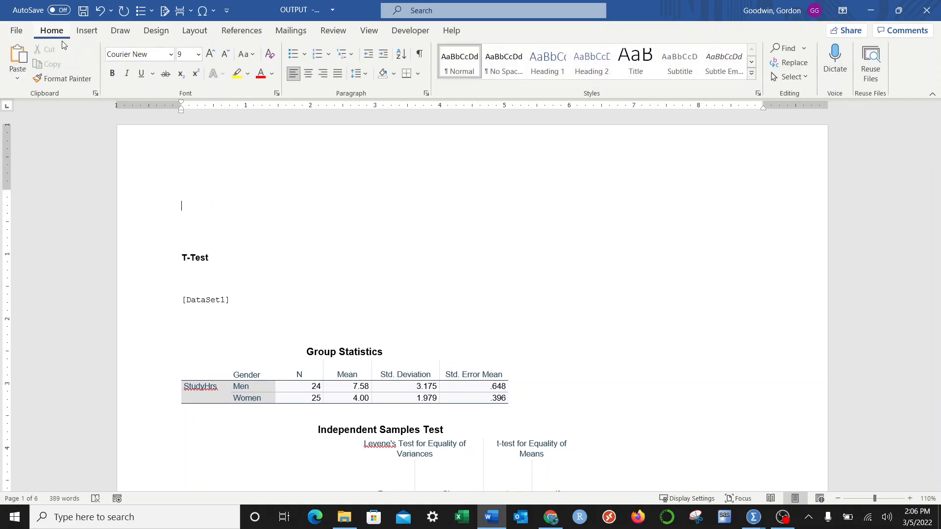
click(171, 54)
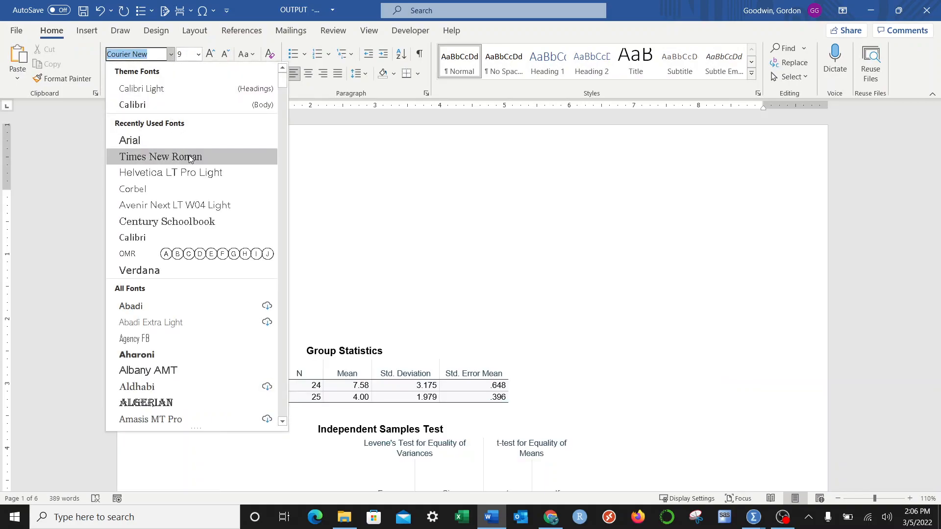
click(189, 95)
click(210, 54)
click(210, 54)
click(209, 55)
click(209, 55)
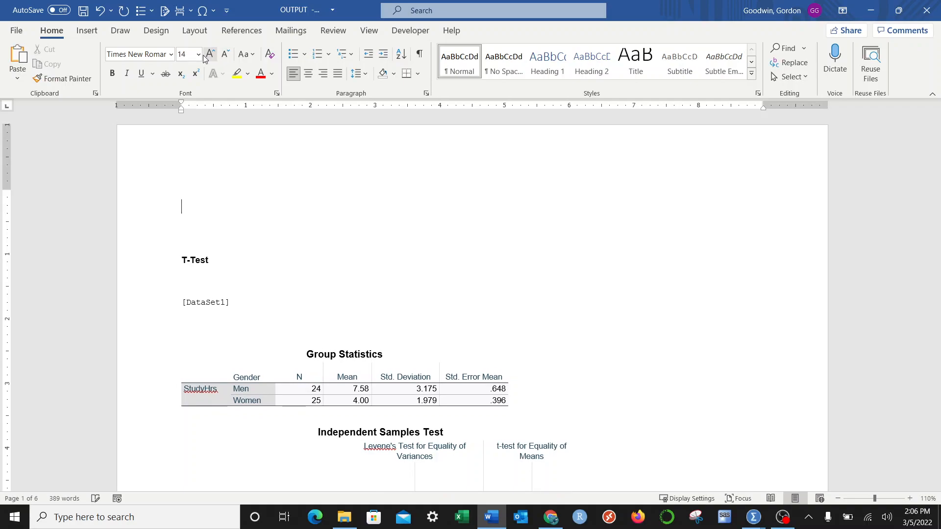
click(171, 54)
click(146, 153)
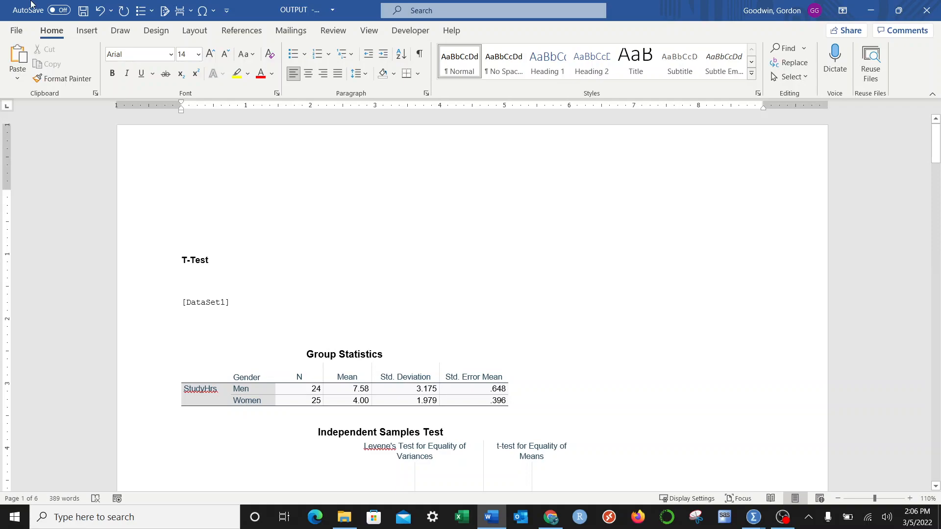
click(272, 74)
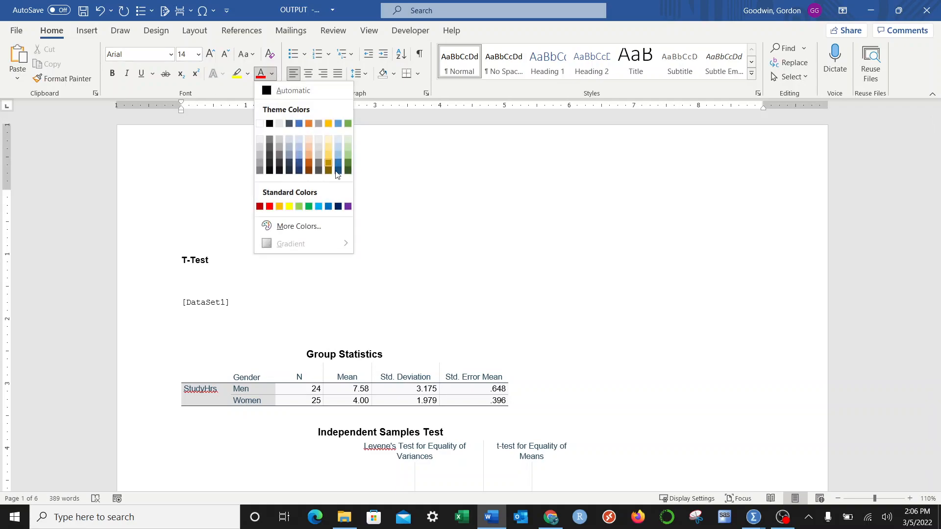
click(351, 205)
Begin the write-up with "Among college students at East Carolina University that participated in this study, men spent significantly more time studying on average"
text(Am)
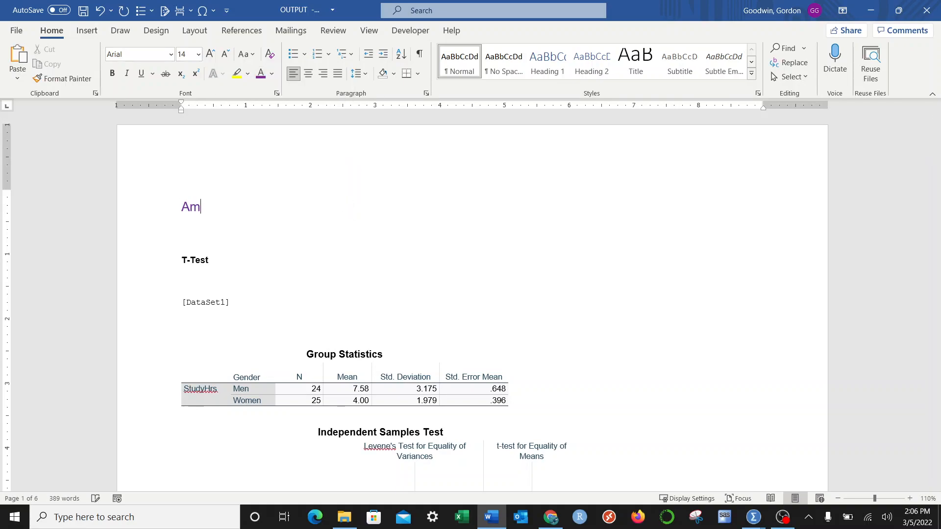
text(ong college stude)
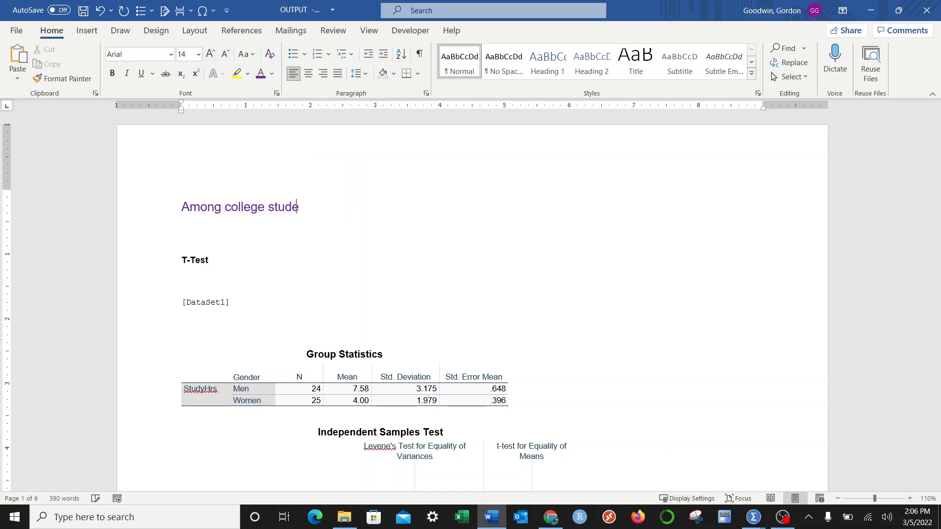
text(nts at East Caro)
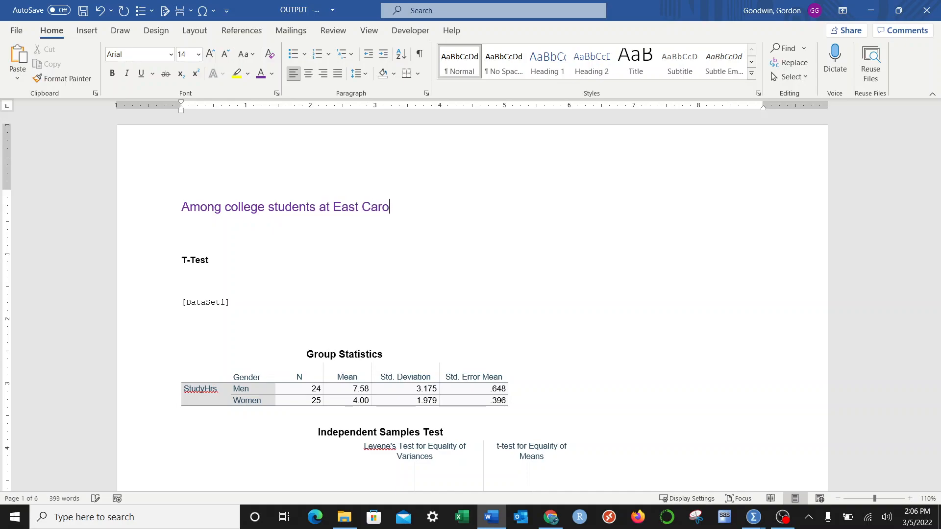
text(lina University)
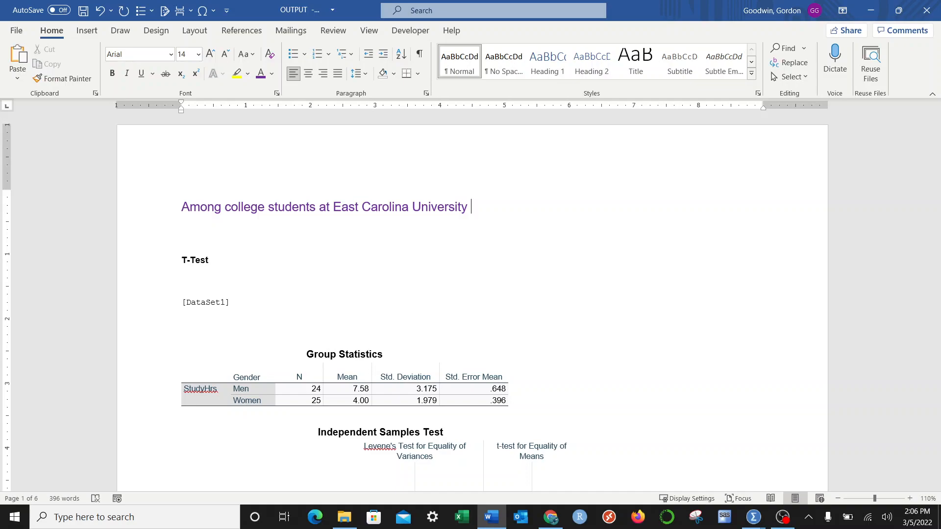
text( that participated in this )
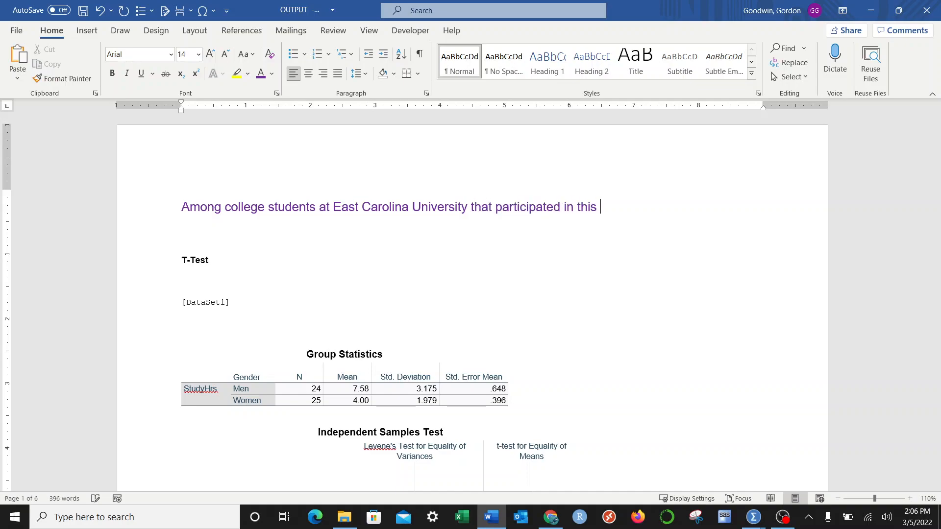
text(study, men had significant)
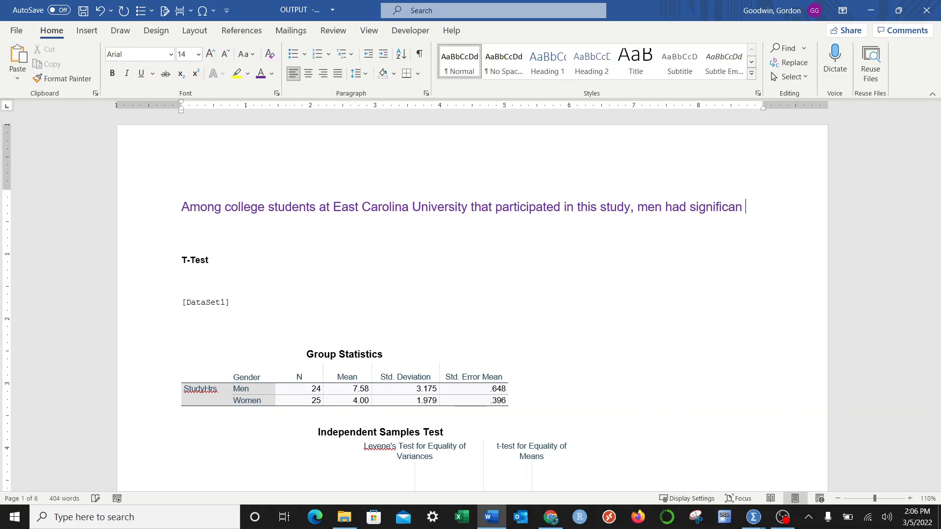
key(ctrl+BackSpace)
key(ctrl+BackSpace)
text(spent sign)
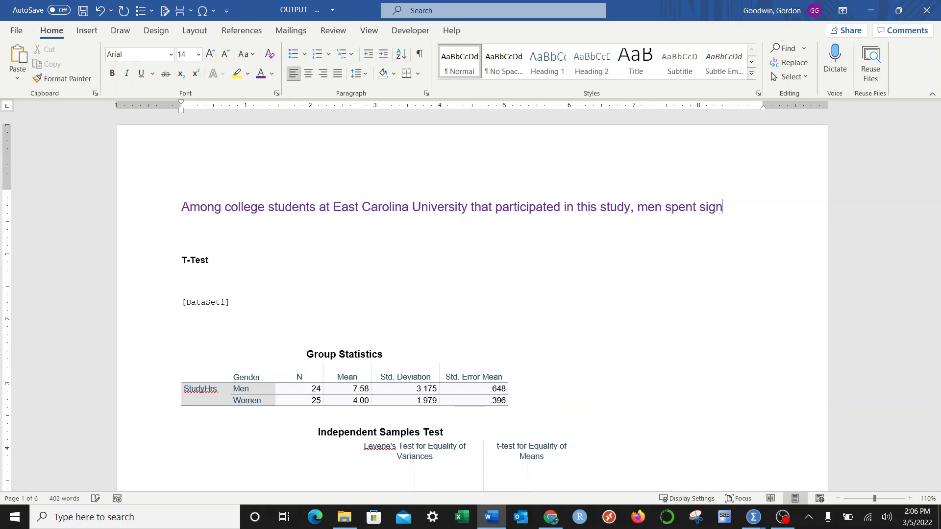
text(ificantly more time )
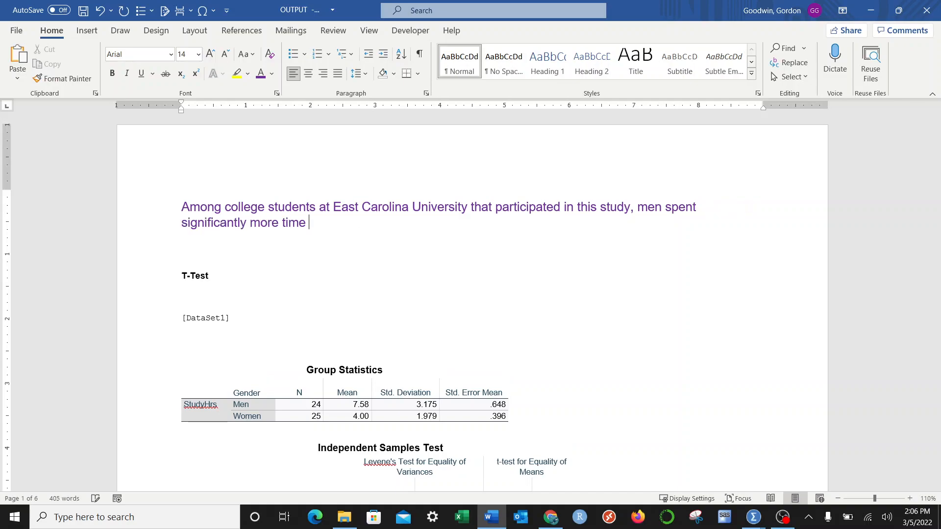
text(studying on average ()
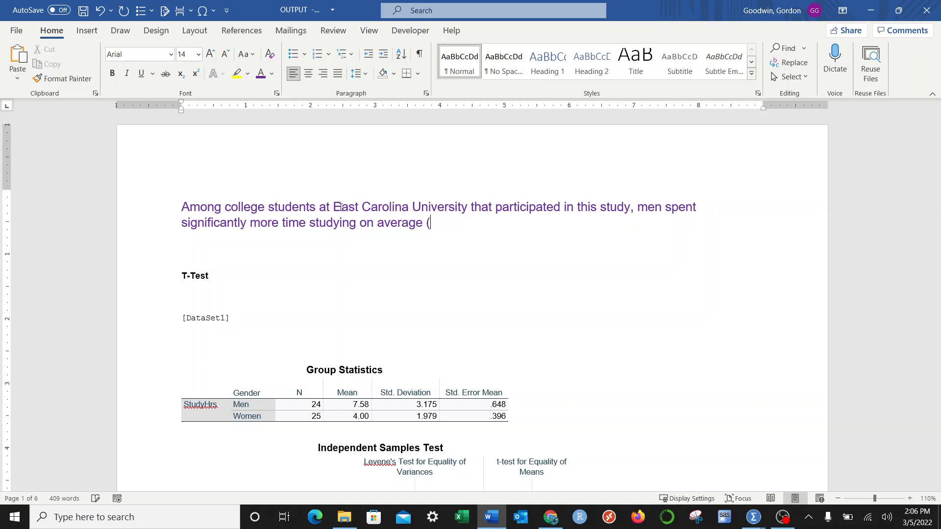
Add the men's statistics in parentheses as M = 7.68, SD = 3.175, with M and SD in italics
key(ctrl+i)
text(M)
key(ctrl+i)
text(= 7.68,)
key(ctrl+i)
text(Sd)
key(ctrl+i)
key(BackSpace)
text(D)
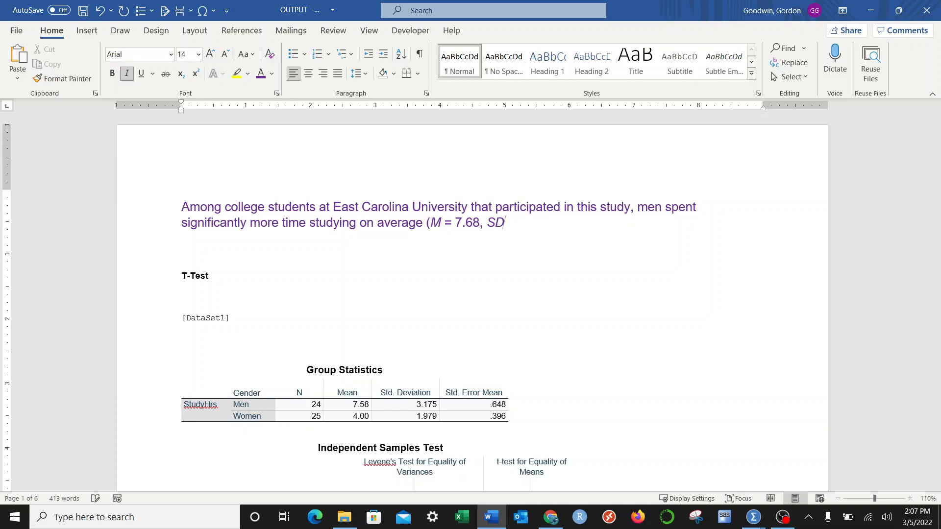
key(ctrl+i)
text(= 3.175))
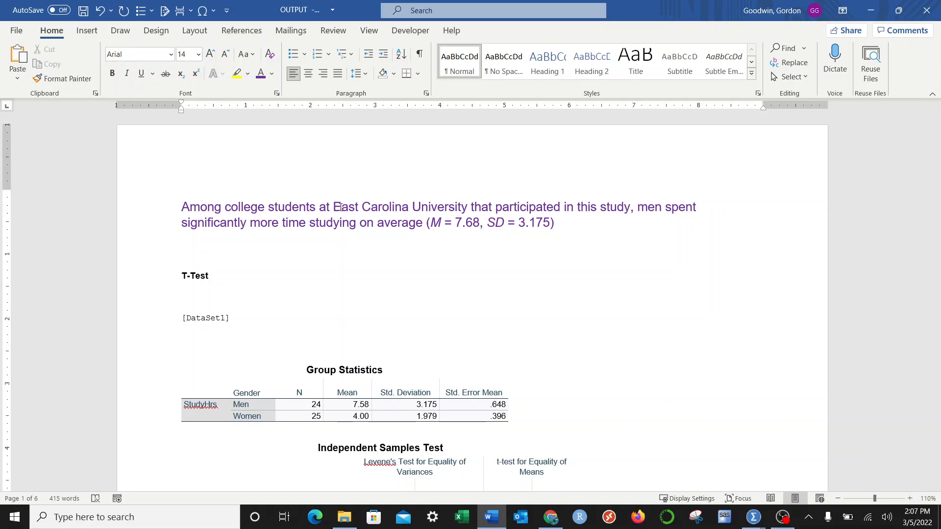
Continue the sentence with "than women (M = 4.00, SD = 1.98)," with M and SD in italics
text(than women ()
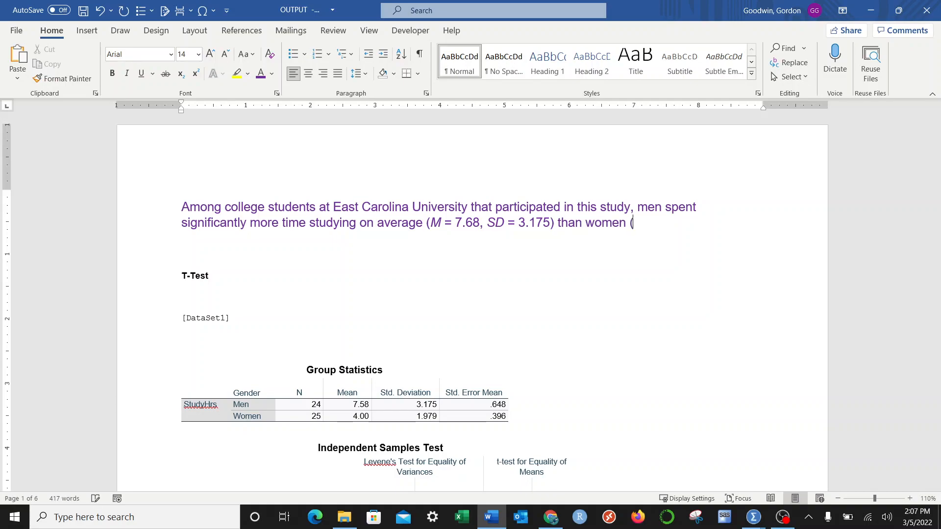
key(ctrl+i)
text(M)
key(ctrl+i)
text(= 4.00,)
key(ctrl+i)
text(SD)
key(ctrl+i)
text(= 1)
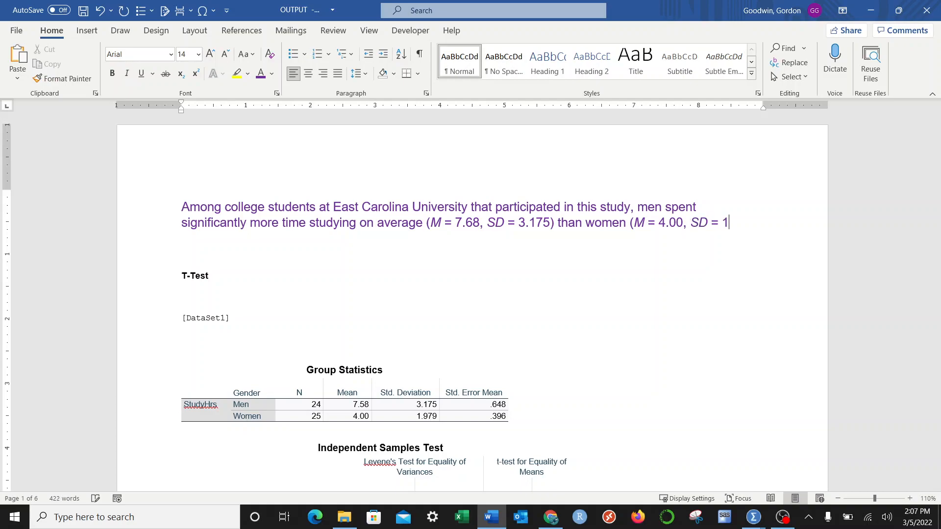
text(.98),)
Look up the equal-variances t value in the Independent Samples Test table and report it as t(47) = 4.762 with an italic t
key(ctrl+i)
text(t)
key(ctrl+i)
text((47)
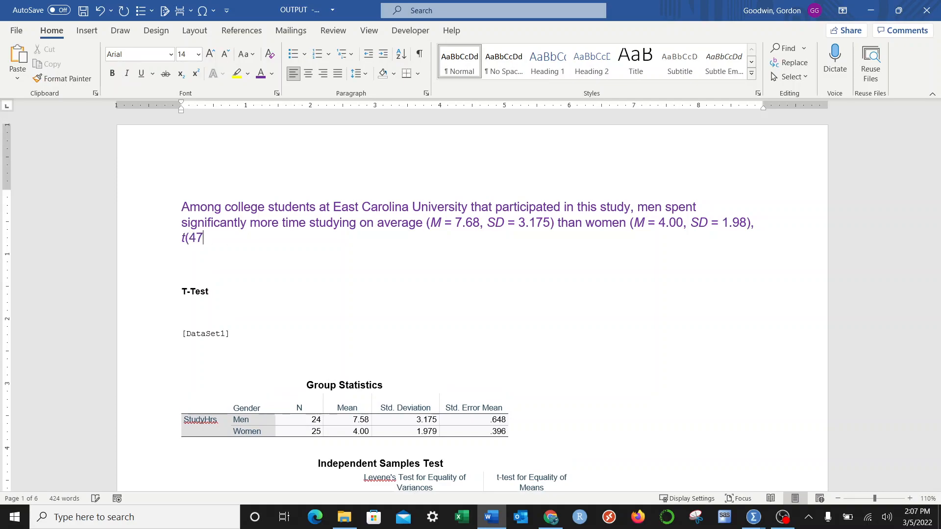
text() =)
scroll(317, 272, down, 8)
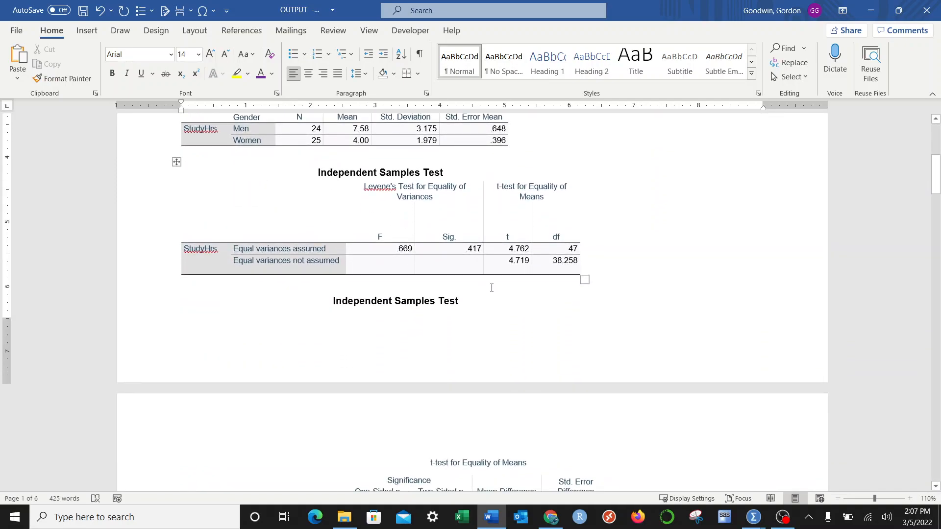
drag(508, 254, 583, 250)
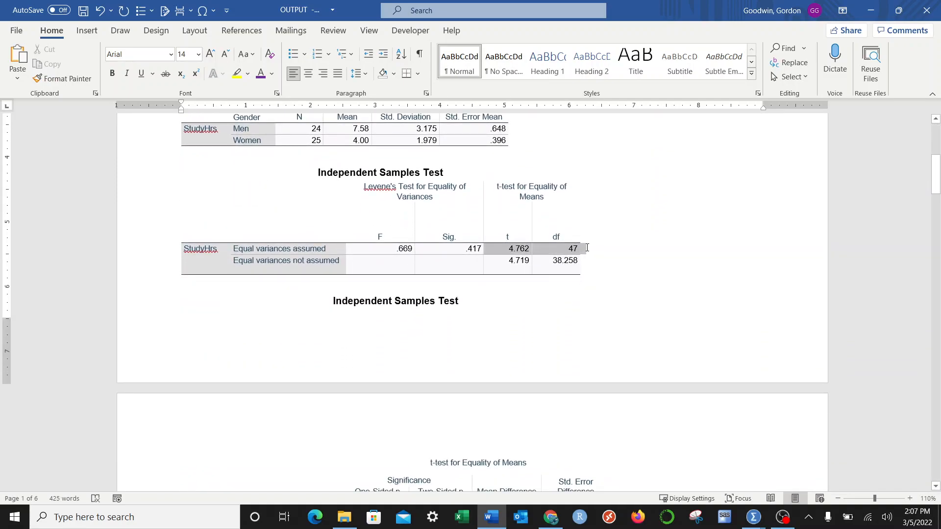
scroll(364, 233, up, 5)
scroll(364, 233, up, 1)
click(299, 242)
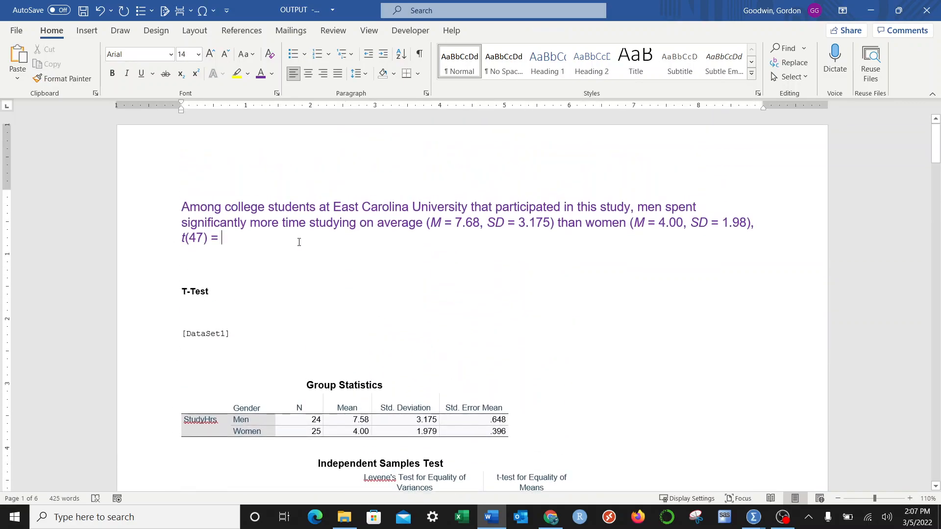
text(4.762,)
Add the significance level as p < .001, with the p in italics
key(ctrl+i)
text(p)
key(ctrl+i)
text(< .001)
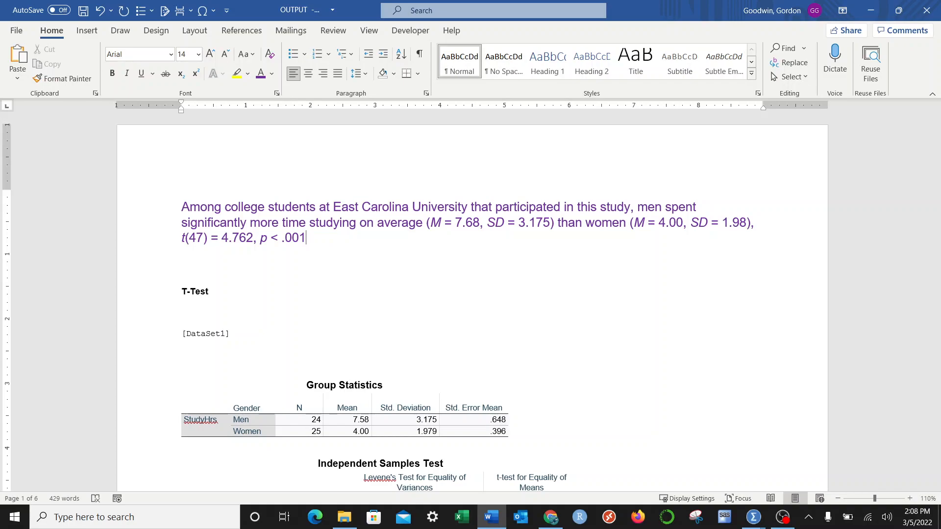
Look up the Cohen's d point estimate in the effect sizes table and end the sentence with "d = 1.361.", italicizing d
text(,)
key(ctrl+i)
text(d)
key(ctrl+i)
text(=)
scroll(193, 346, down, 15)
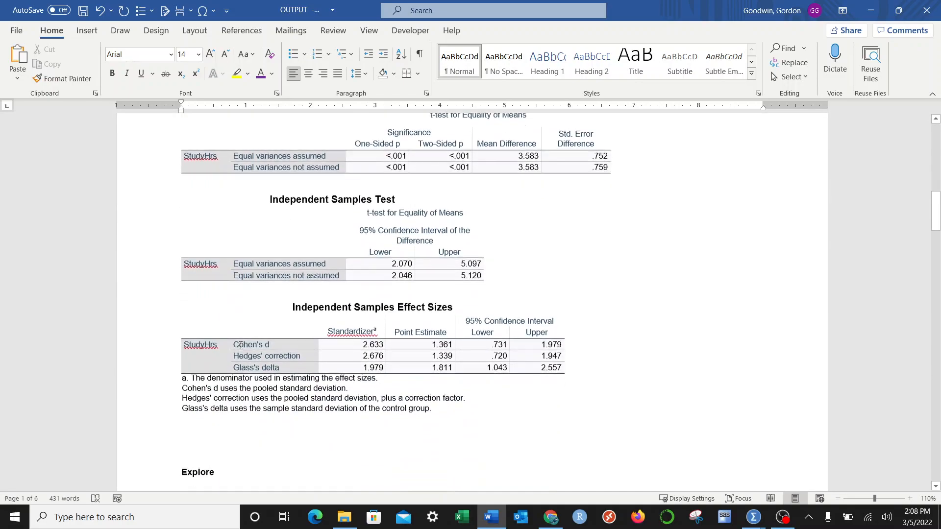
drag(397, 336, 461, 336)
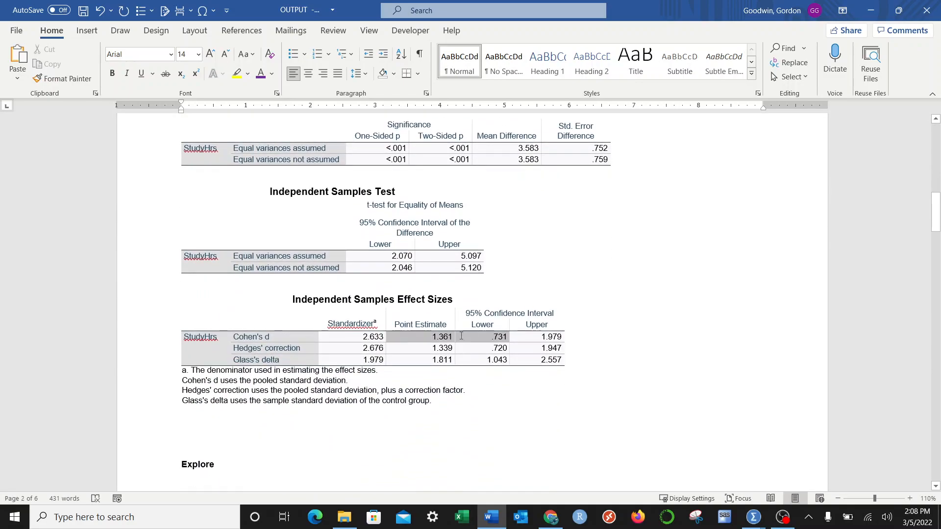
scroll(399, 273, up, 15)
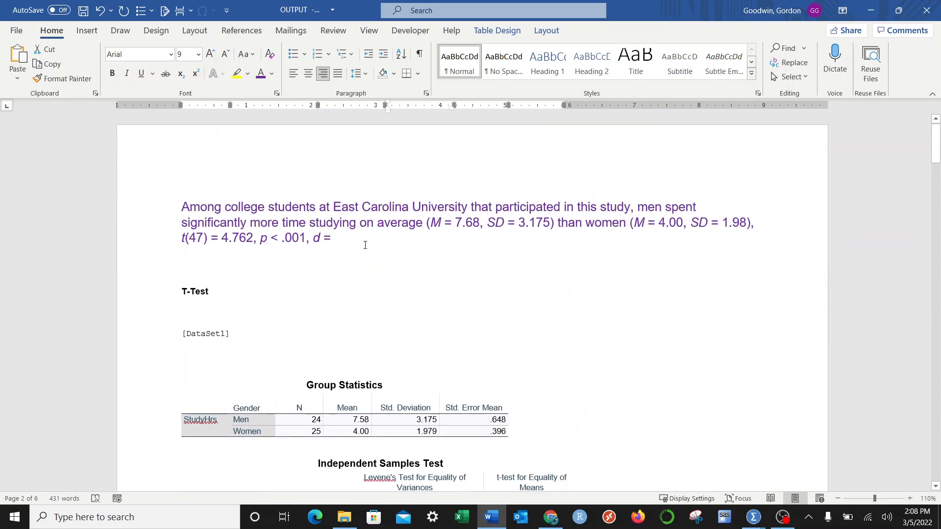
click(355, 236)
text(13)
key(BackSpace)
text(.361.)
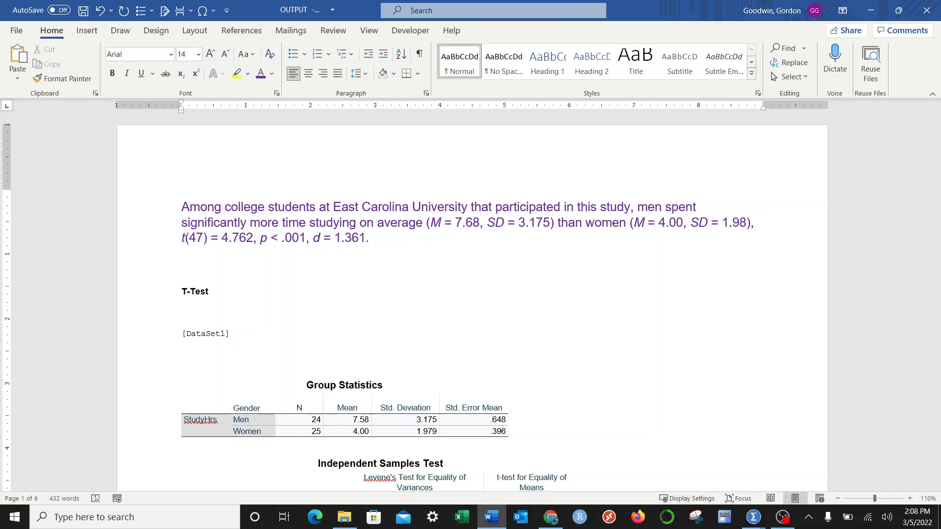
Remove the phrase "that participated in this study" from the opening of the results sentence
drag(631, 206, 474, 207)
key(BackSpace)
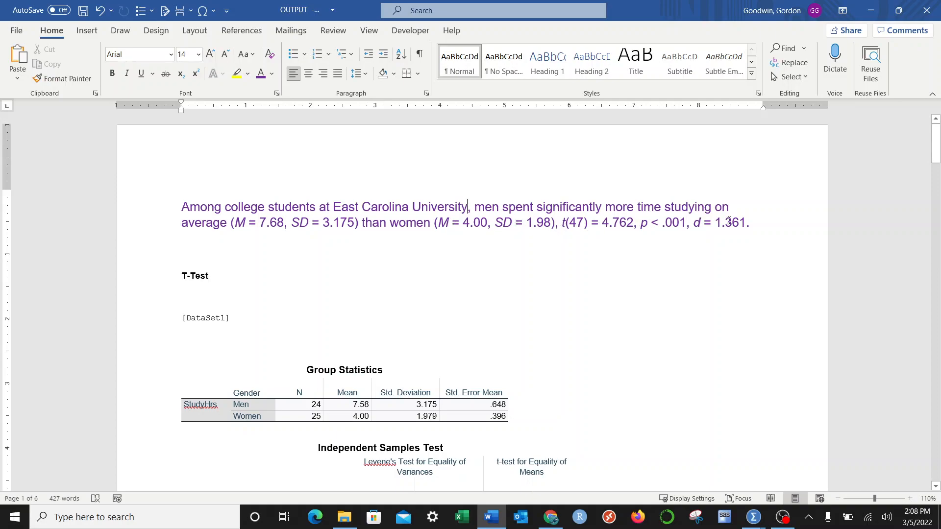
Begin a second sentence after d = 1.361 with "A 95% confidence interval for the difference in means runs from"
click(762, 224)
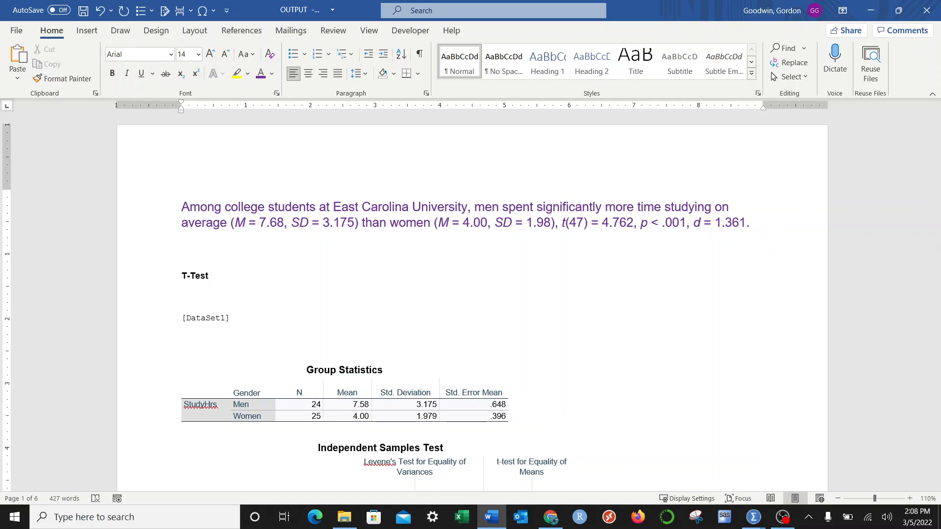
text(Th)
key(BackSpace)
key(BackSpace)
key(BackSpace)
text(A 95% conf)
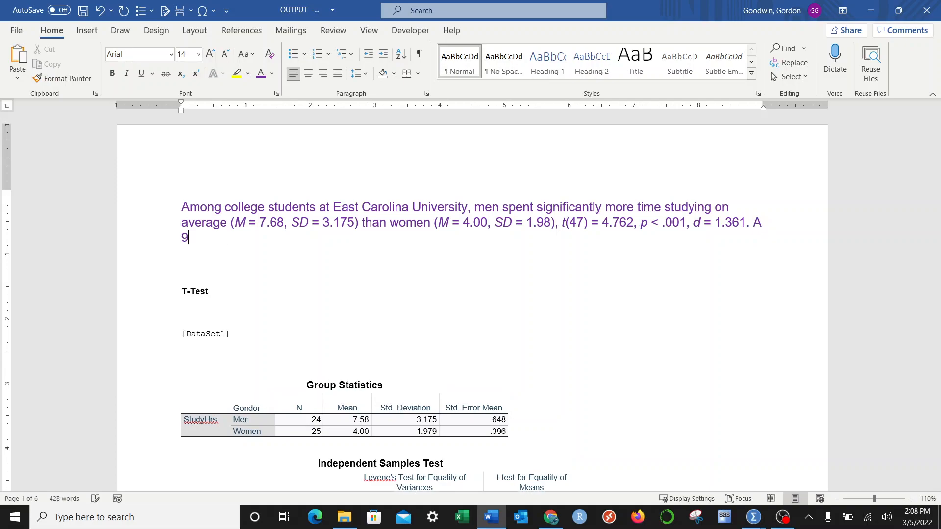
text(idenc)
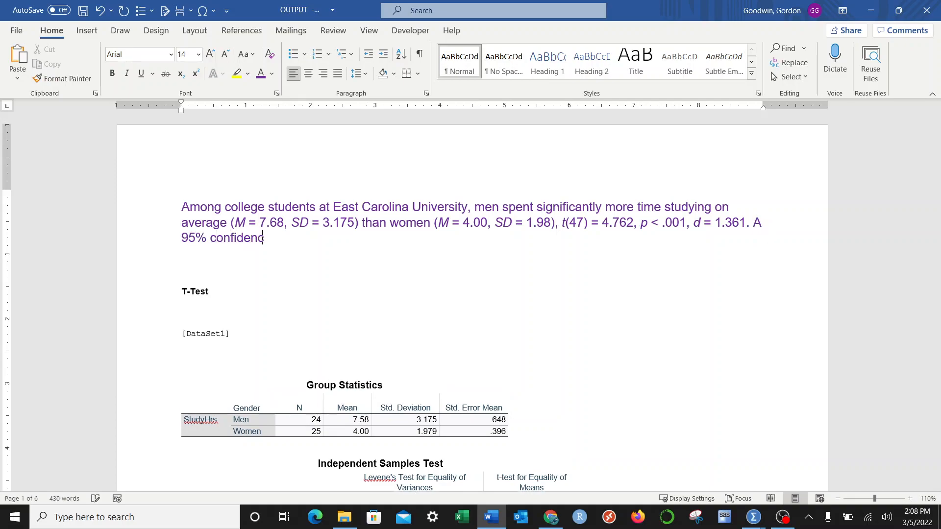
text(e interval for the d)
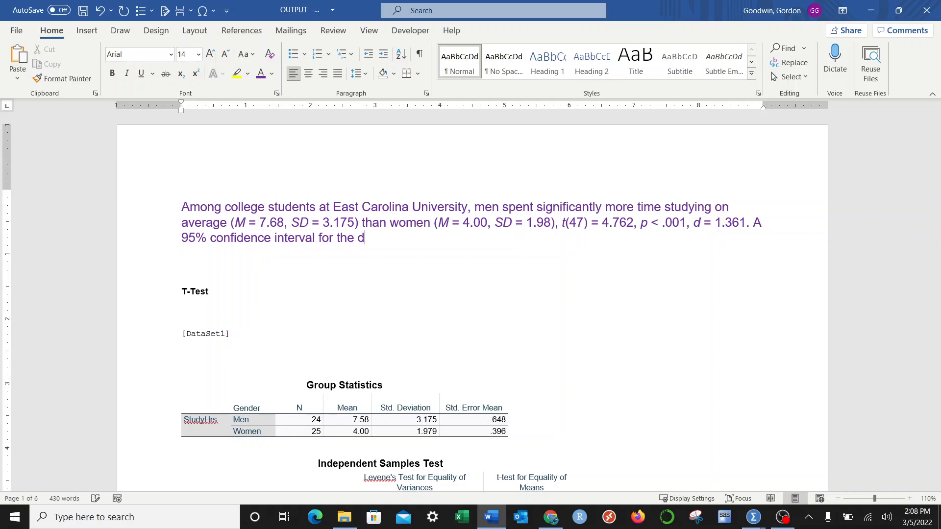
text(ifference in me)
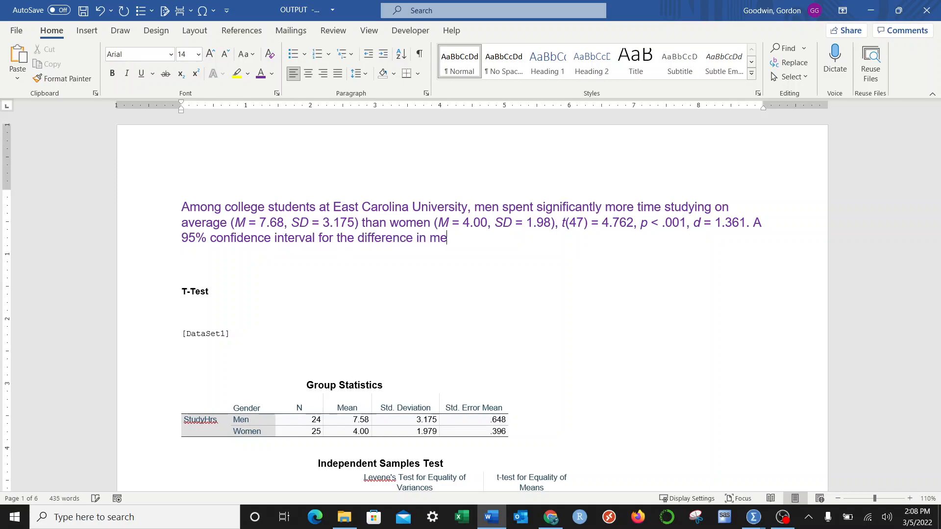
text(ans runs from)
Highlight in yellow the equal-variances-assumed lower and upper 95% confidence limits in the Independent Samples Test table
scroll(521, 319, down, 12)
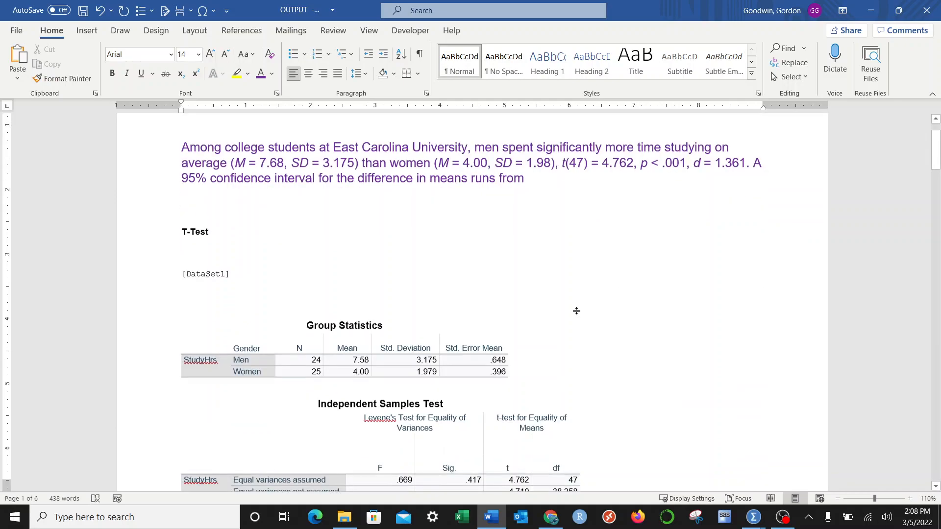
scroll(520, 319, down, 4)
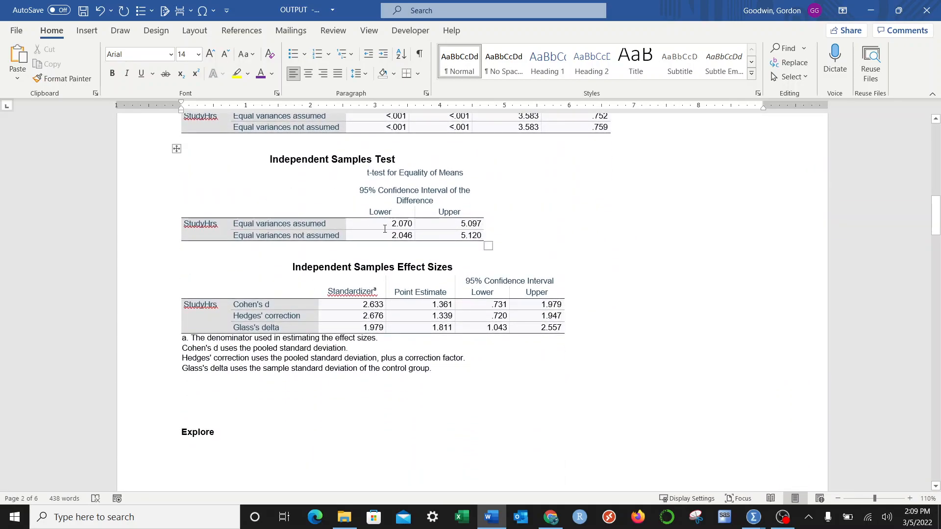
drag(367, 225, 455, 225)
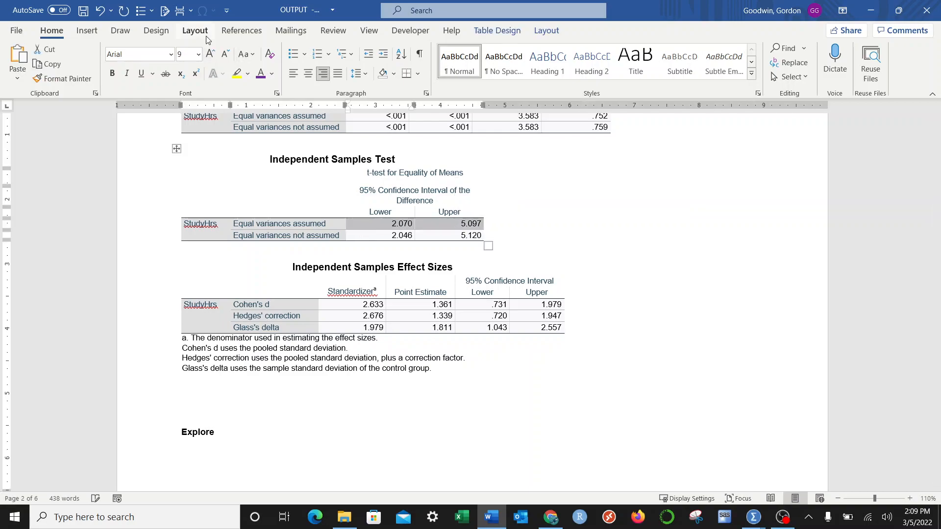
click(237, 73)
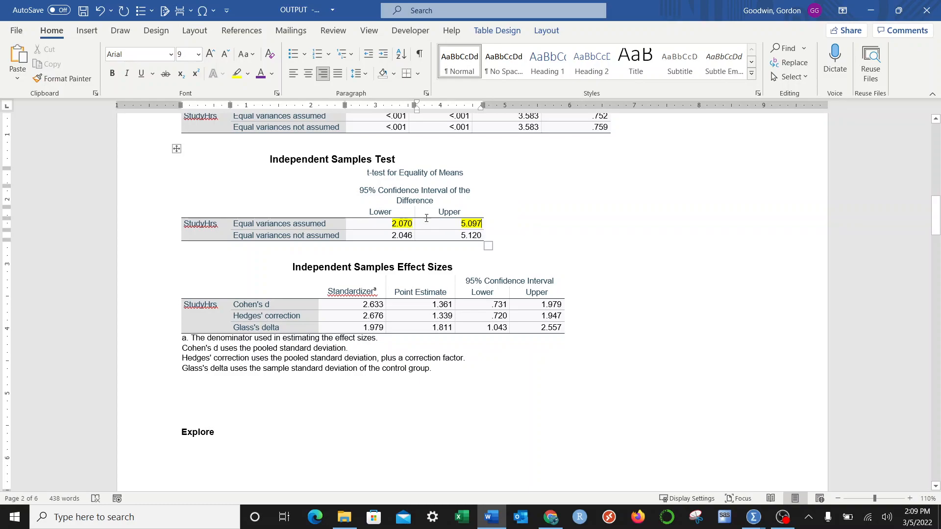
Continue the confidence interval sentence with "2.07 to 5.10 in raw units and"
scroll(447, 225, up, 15)
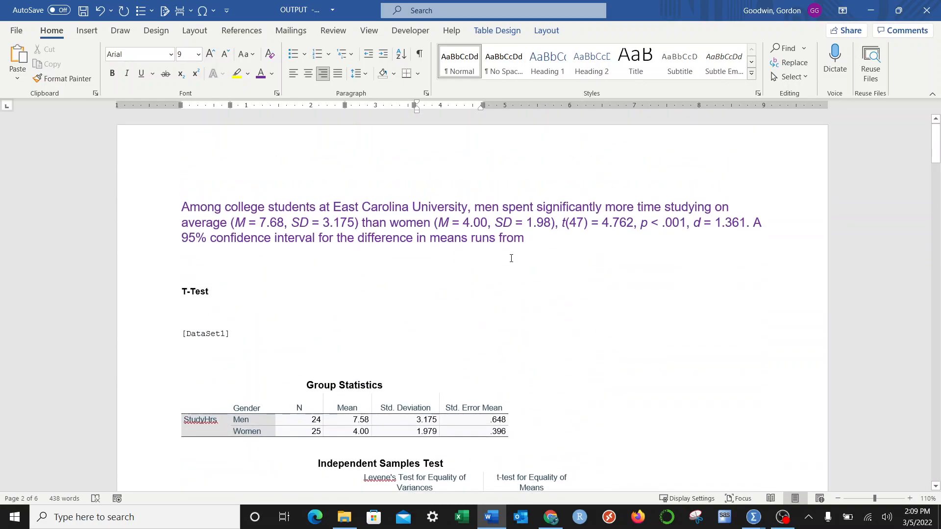
click(546, 237)
text(2.0)
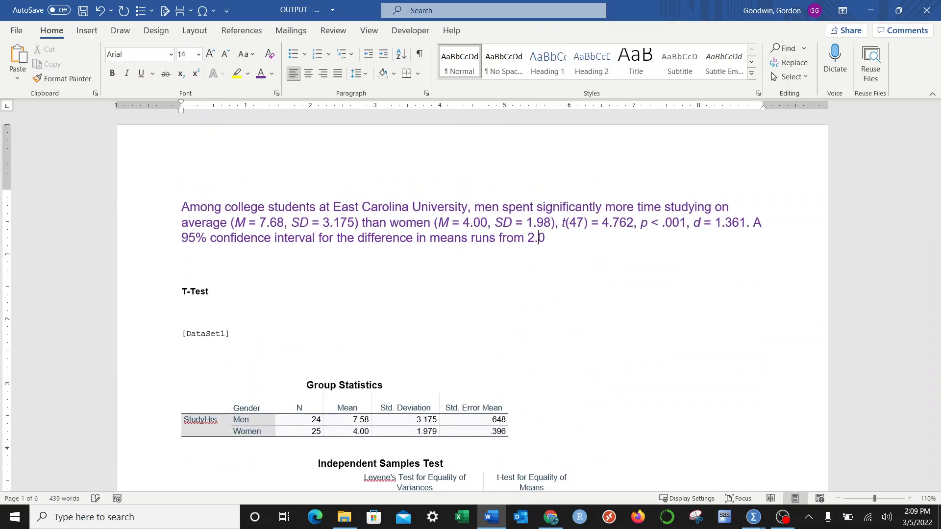
text(7 to 5.10 in raw units)
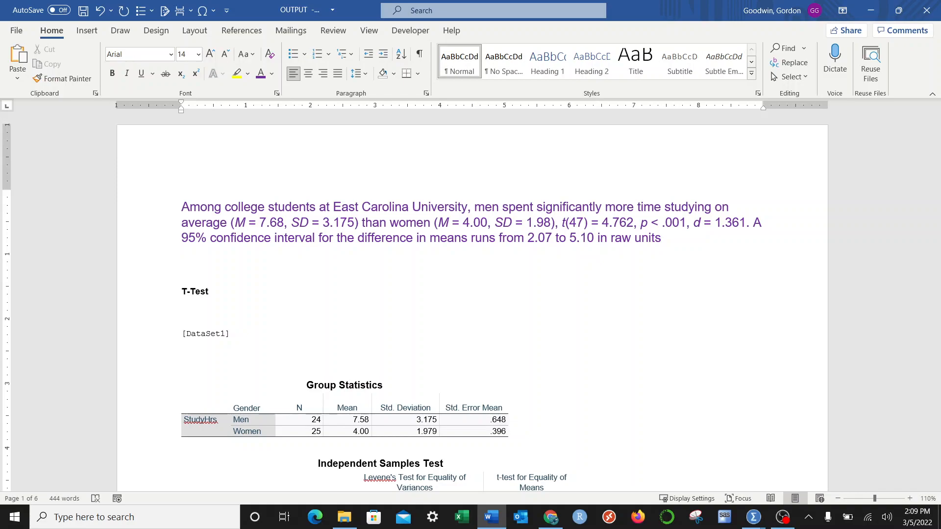
text(and)
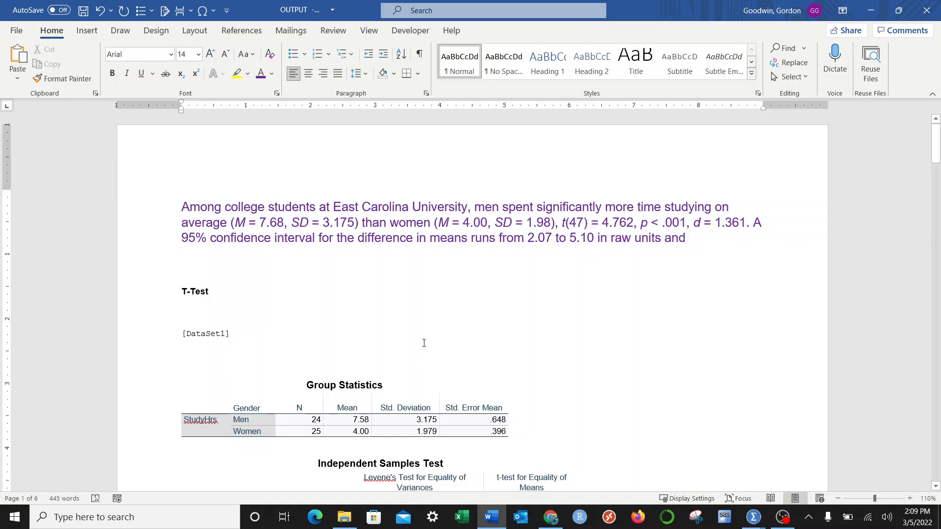
Highlight in yellow the lower and upper 95% confidence limits for Cohen's d in the Independent Samples Effect Sizes table
scroll(424, 343, down, 15)
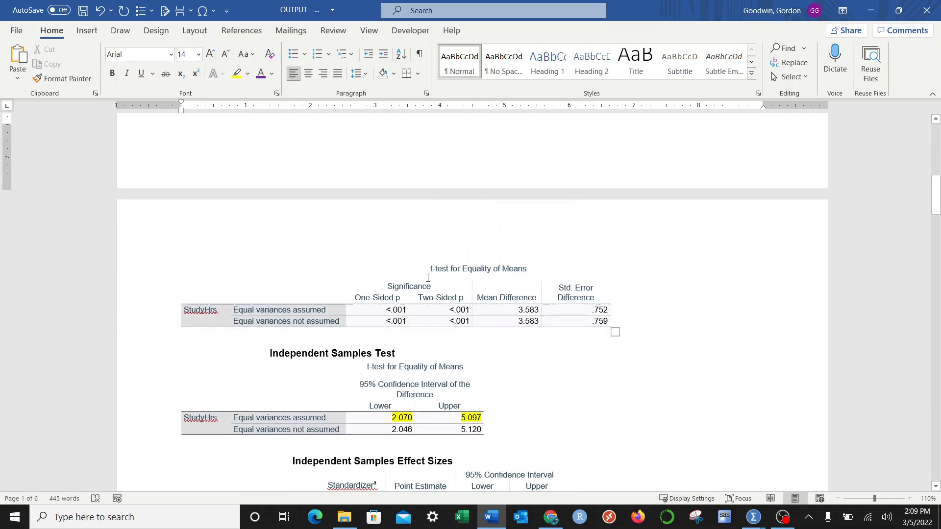
scroll(428, 278, down, 3)
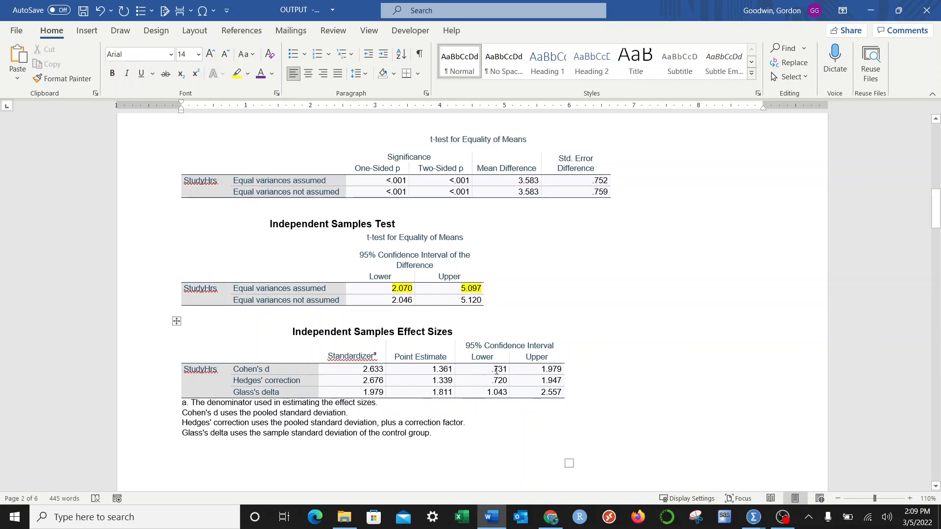
drag(481, 368, 552, 369)
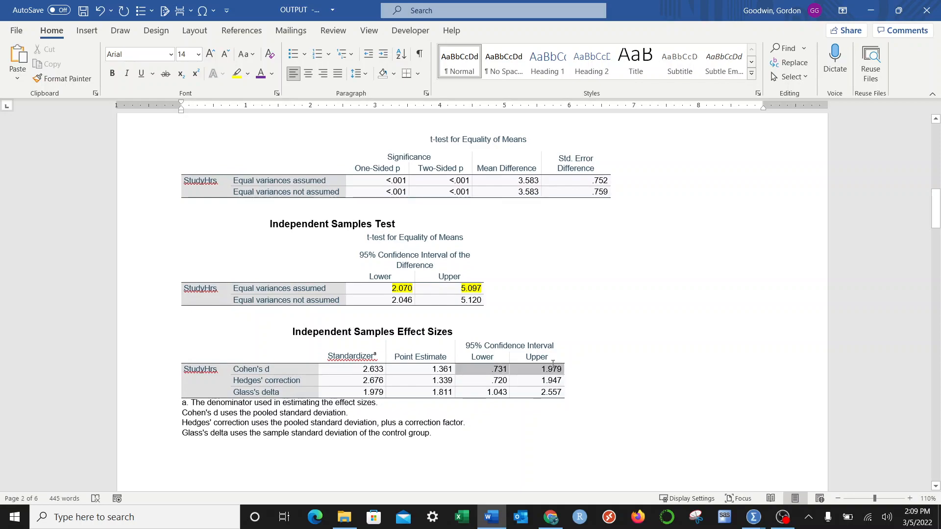
click(237, 73)
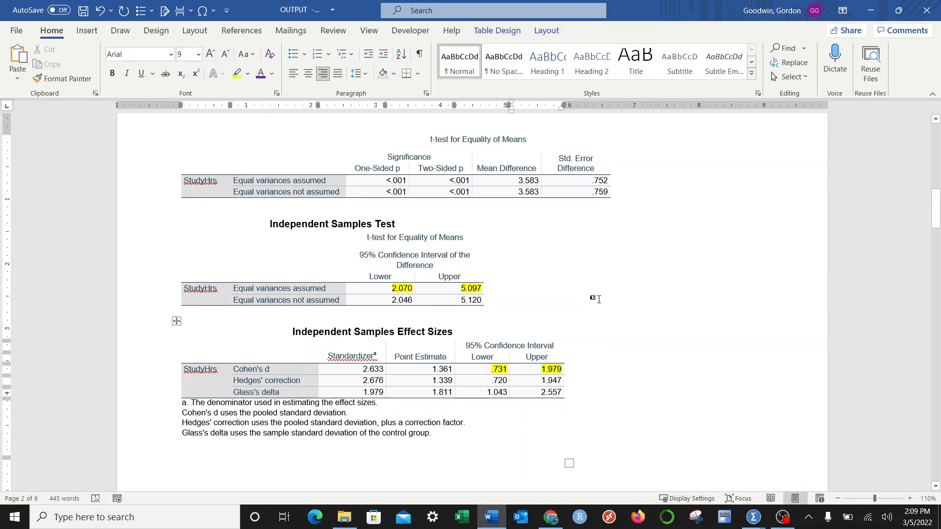
Finish the confidence interval sentence with ".73 to 1.98 in standardized units."
scroll(596, 297, up, 2)
scroll(603, 298, up, 12)
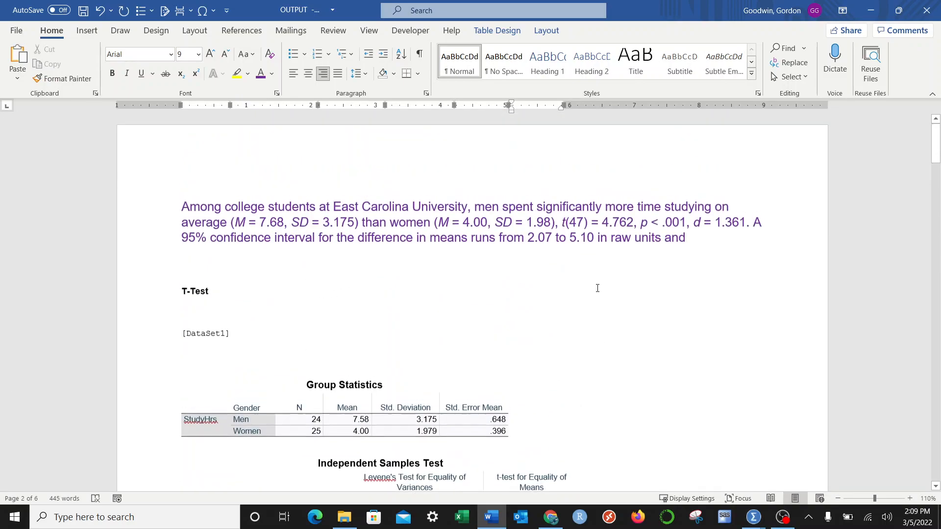
click(693, 243)
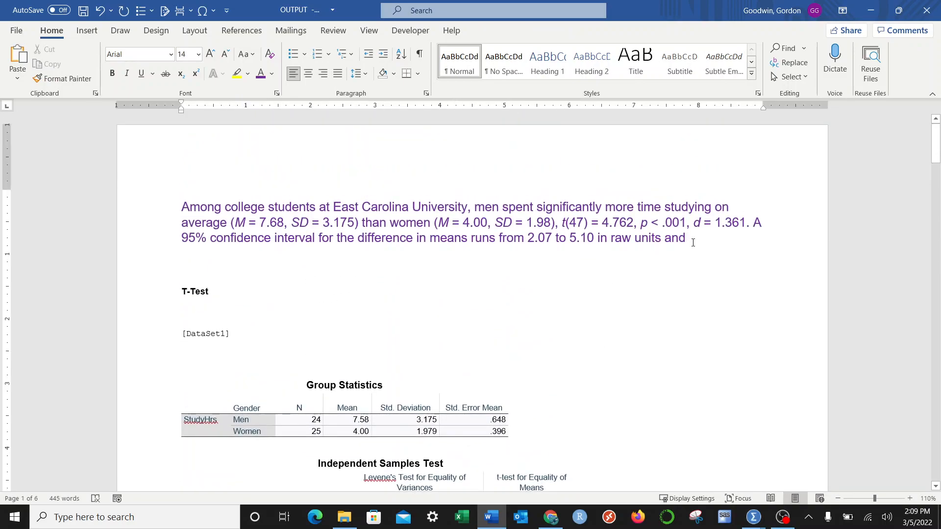
text(.73 to 1)
text(.98 in sta)
text(ndardized units.)
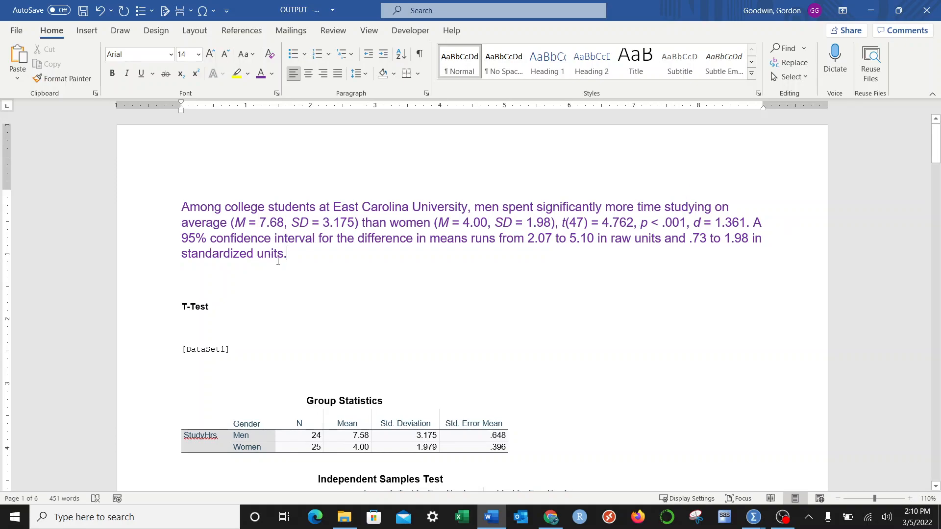
Duplicate the whole results paragraph below the original, above the T-Test heading, with an empty line between them
drag(294, 255, 122, 213)
key(ctrl+c)
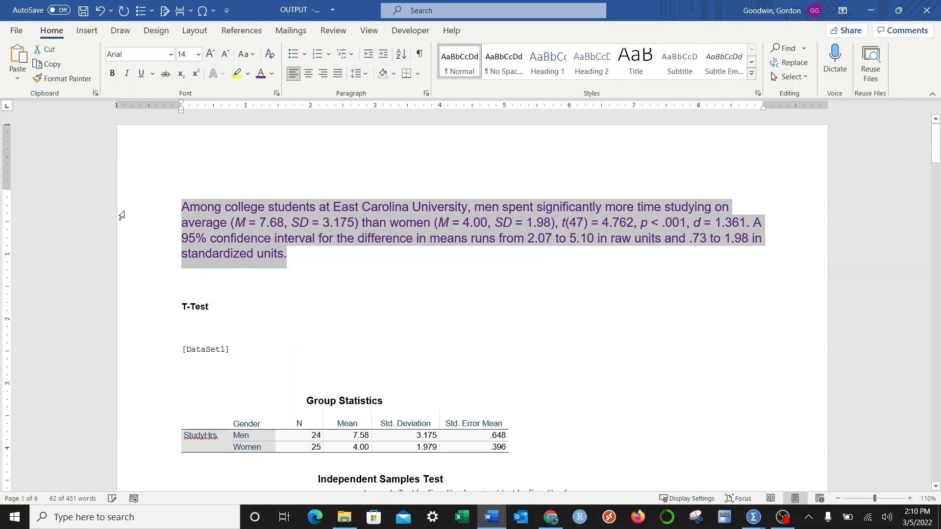
click(185, 286)
key(Return)
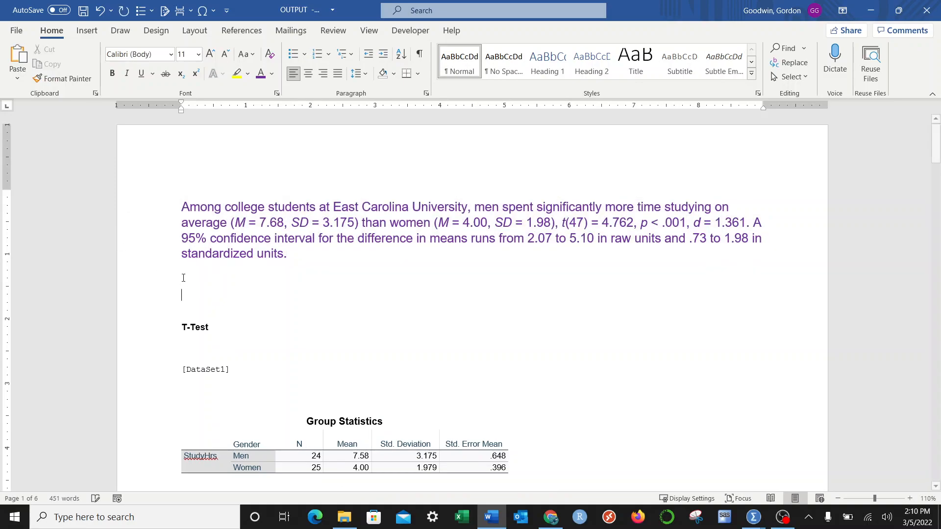
key(ctrl+v)
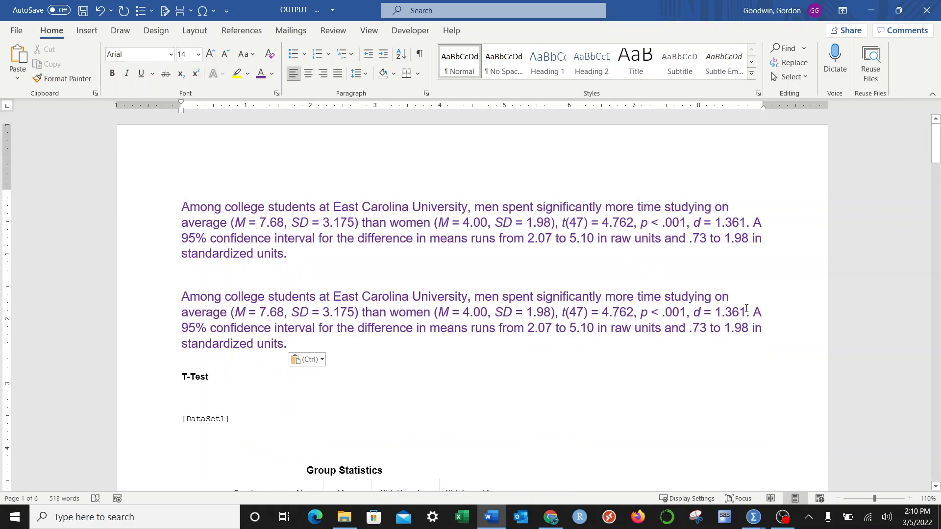
Split the copied paragraph after d = 1.361., moving its confidence interval sentence into a separate paragraph below an empty line
click(750, 313)
key(Return)
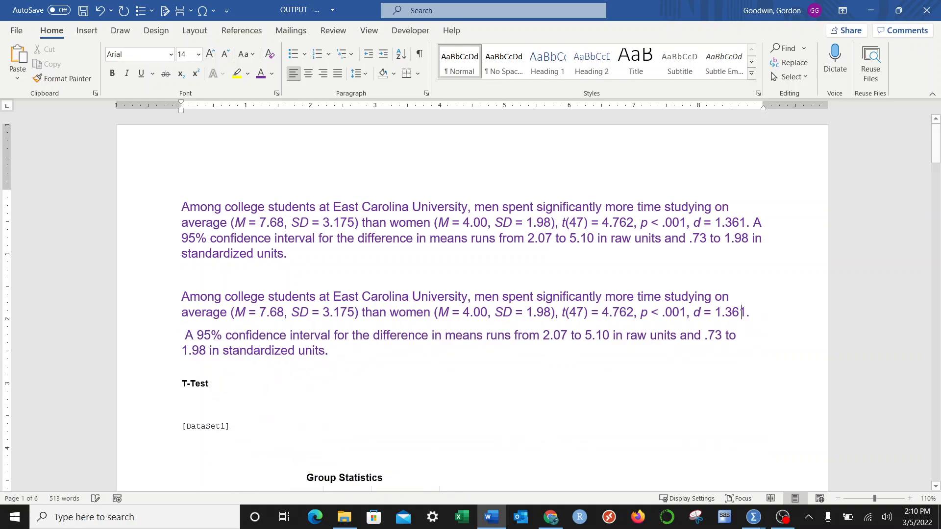
key(Return)
Insert "95% CI [2.07, 5.10]," between p < .001 and d = 1.361 in the copied results sentence
click(687, 314)
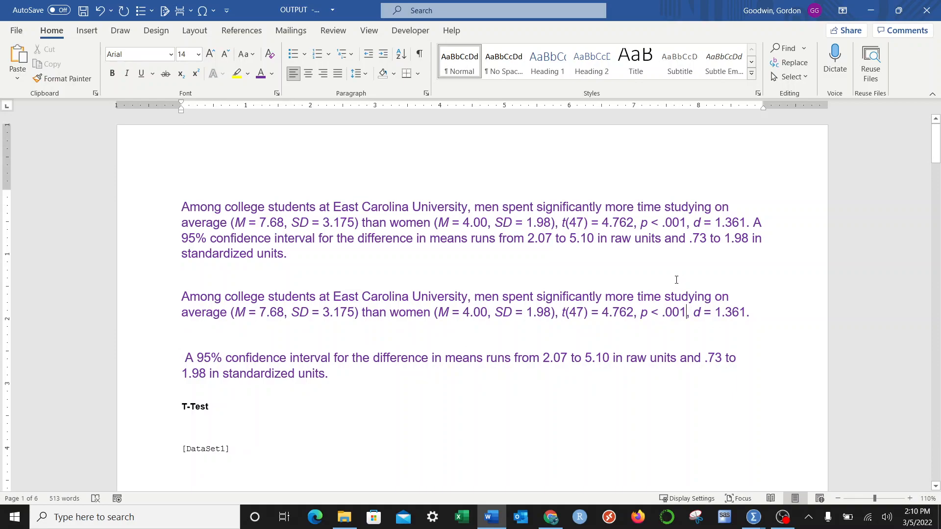
text(95% CI)
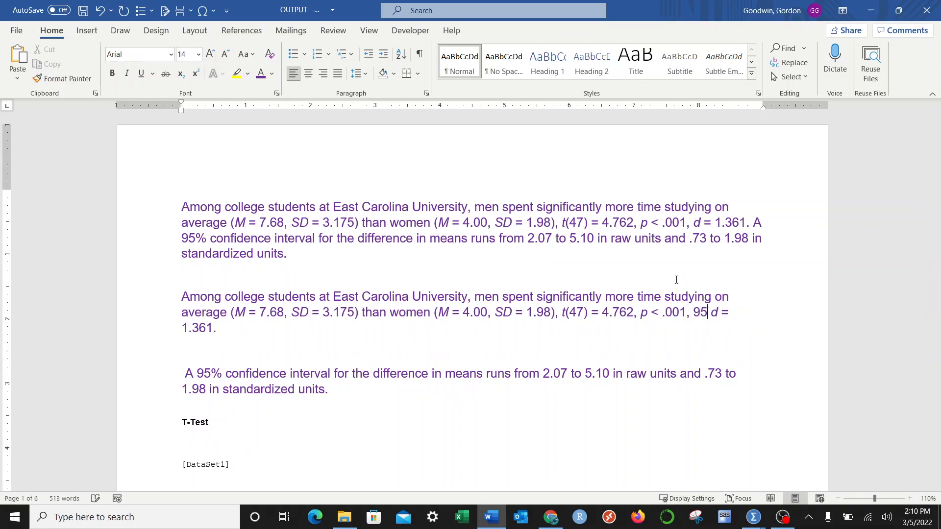
text( [2.0)
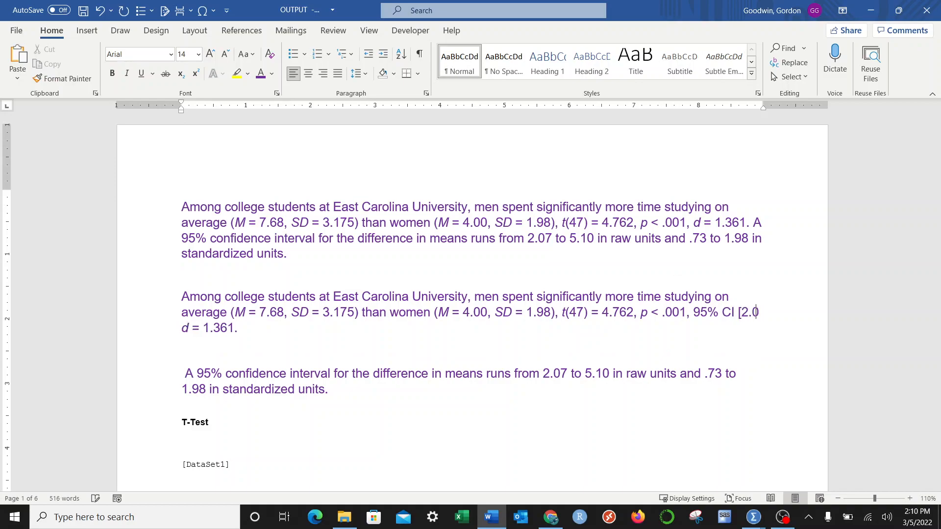
text(7, 5.10)
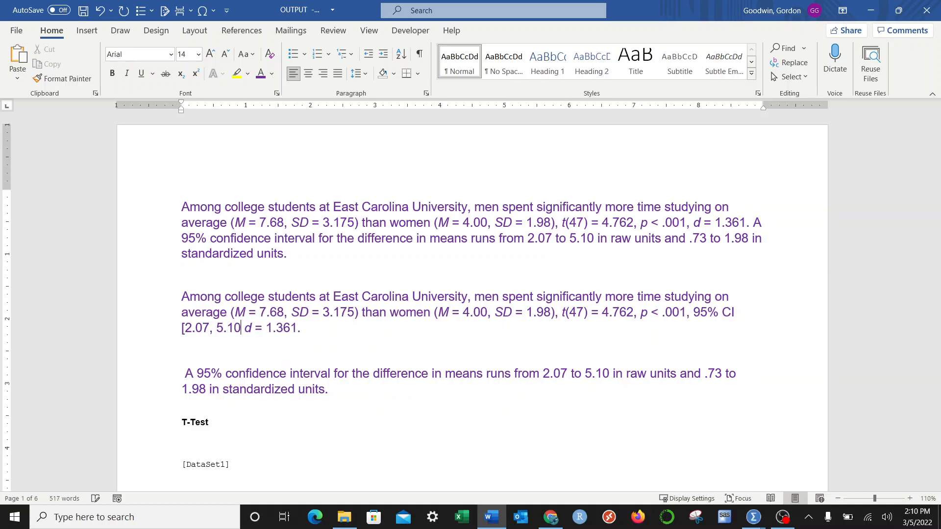
text(],)
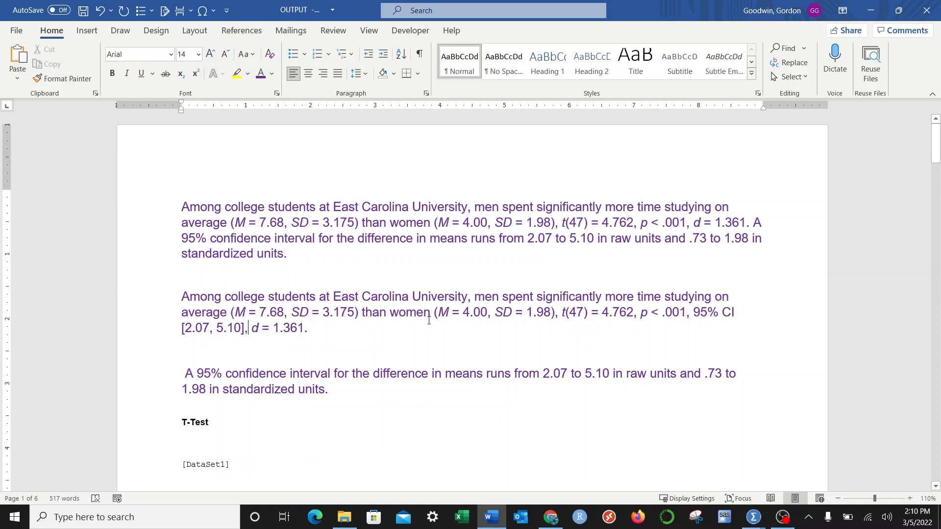
End the copied results sentence with "95% CI [.73, 1.98]." after d = 1.361, separated by a comma
click(303, 329)
text(. 95% CI )
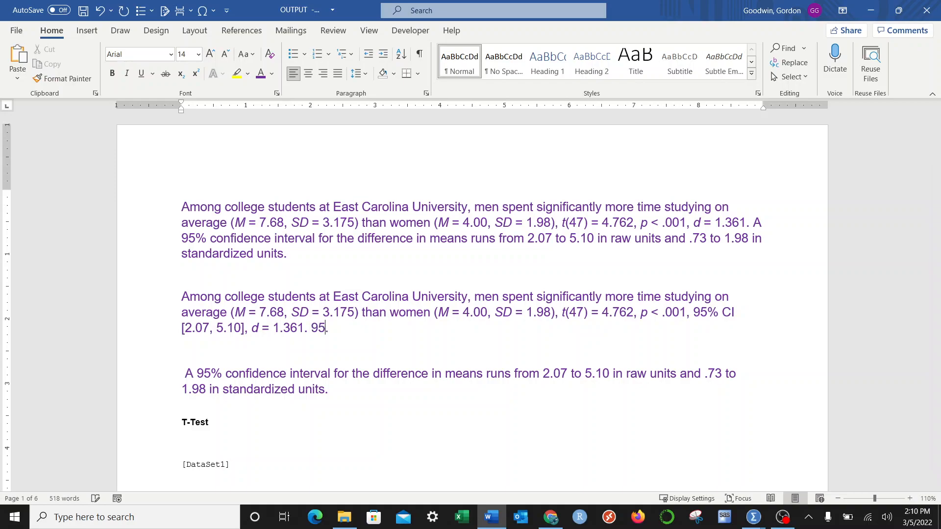
text([.73, 1.98].)
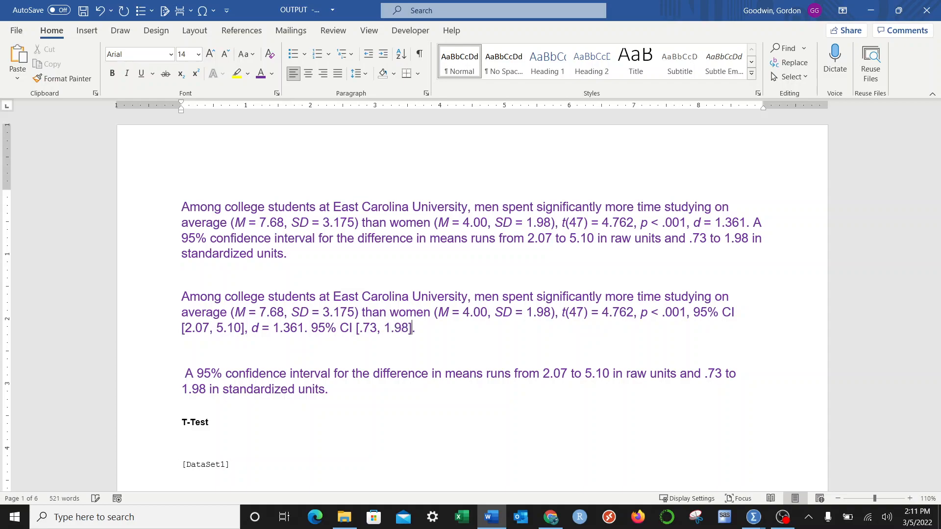
click(308, 328)
key(BackSpace)
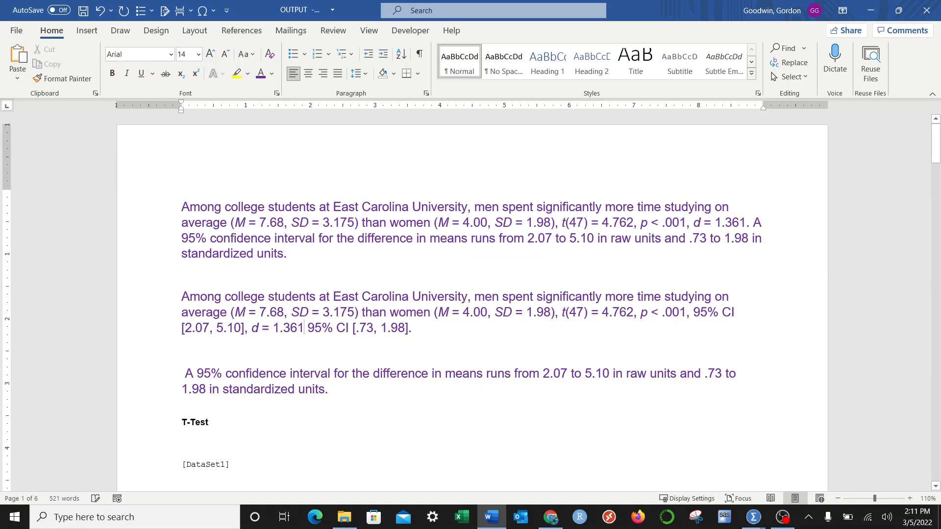
text(,)
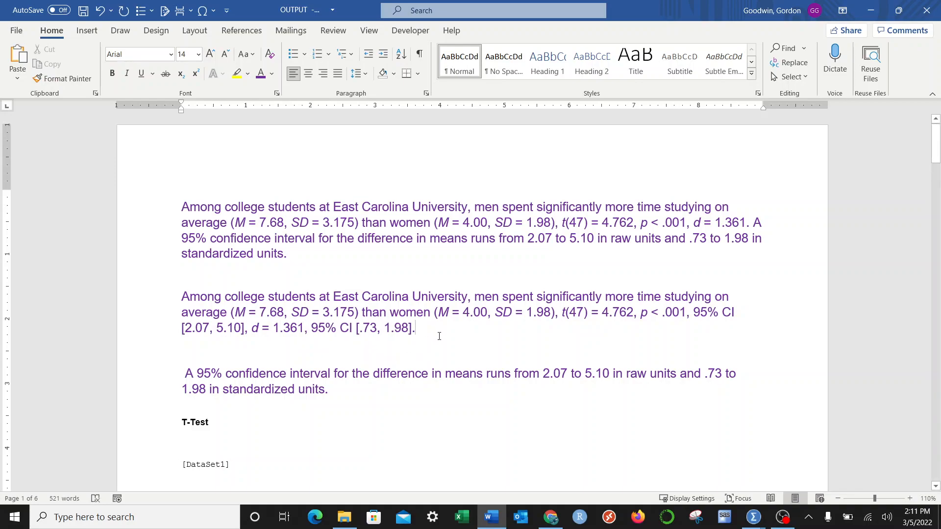
Delete the separate confidence interval paragraph between the second results paragraph and the T-Test heading
drag(338, 391, 180, 377)
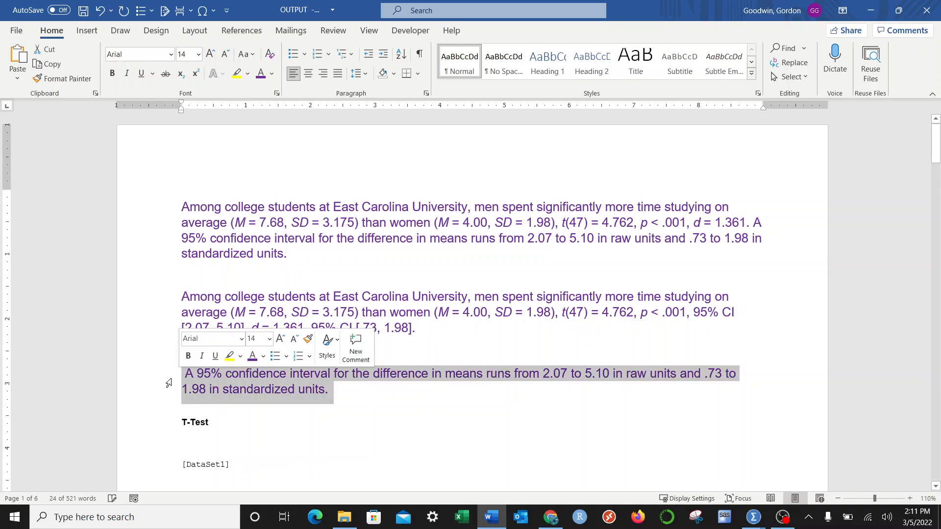
key(BackSpace)
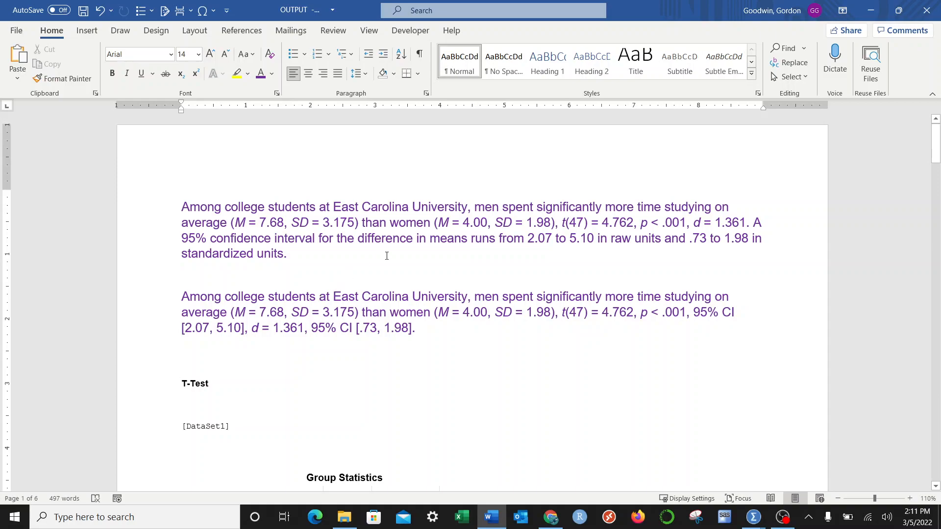
Review the men's and women's mean study hours in the Group Statistics table against the two written results paragraphs
scroll(421, 252, down, 3)
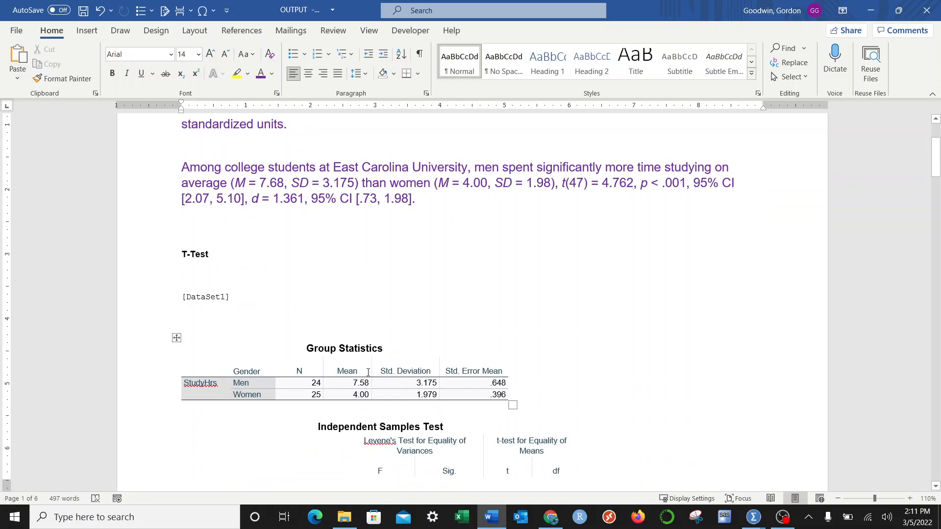
drag(362, 384, 363, 389)
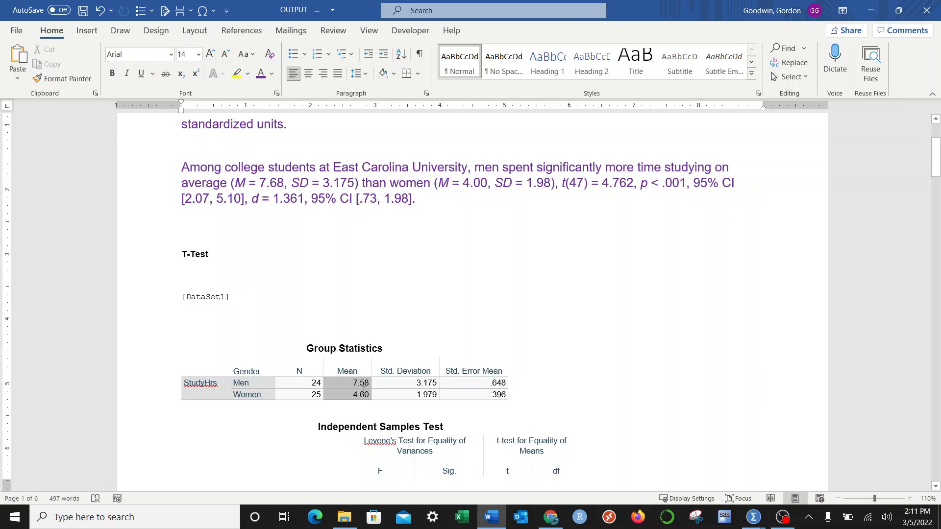
drag(363, 390, 363, 391)
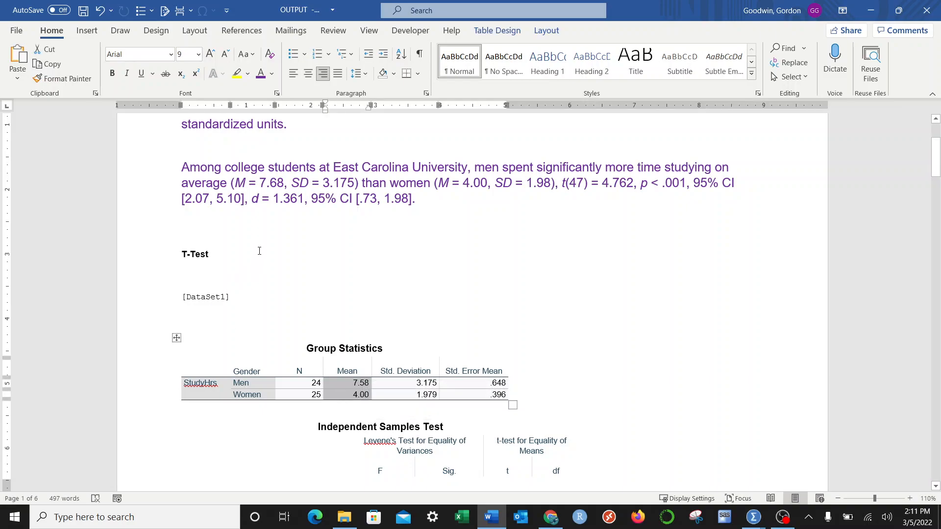
click(450, 204)
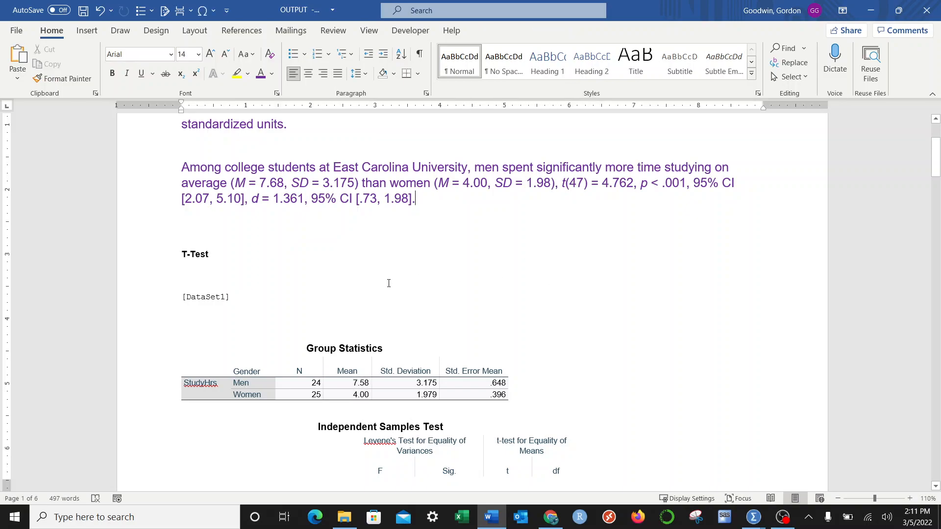
scroll(420, 279, up, 5)
scroll(339, 239, down, 6)
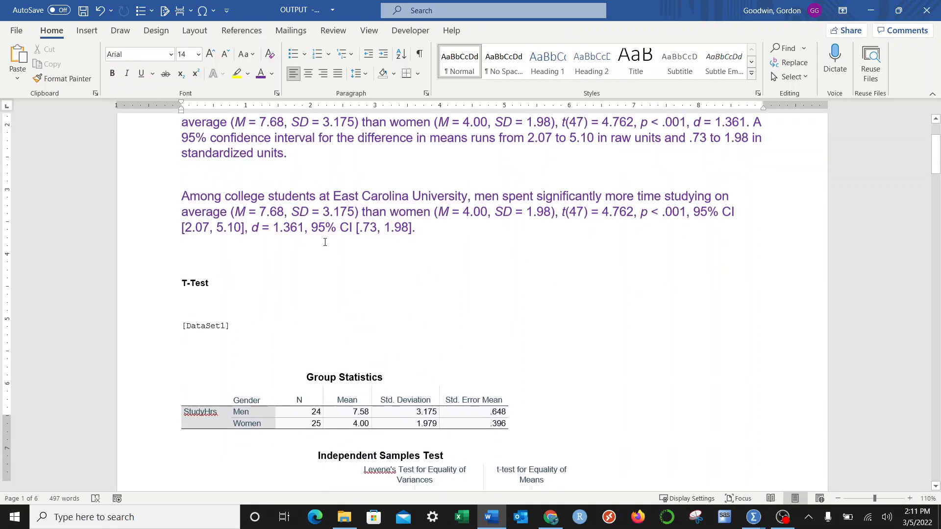
scroll(340, 238, up, 5)
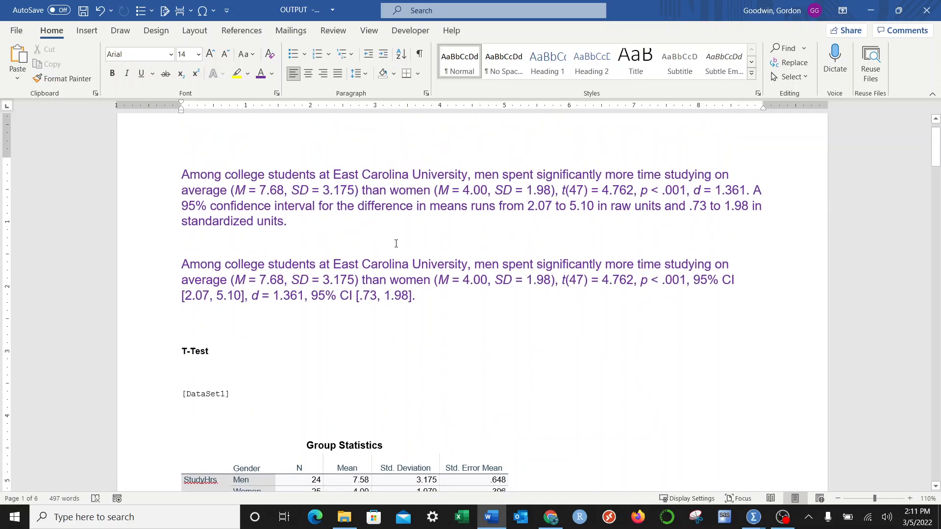